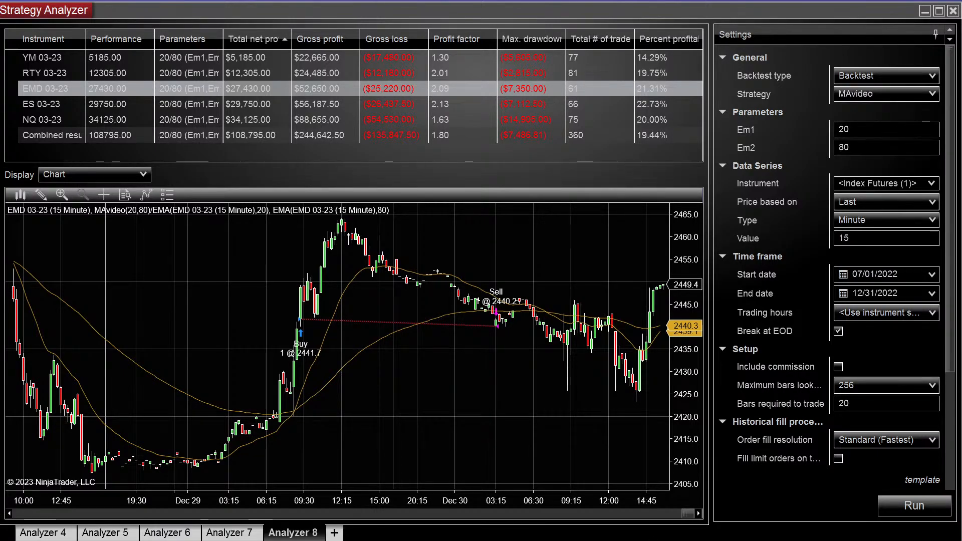
Step: Bring up the NQ 03-23 15 Minute chart and add an RSI indicator with period 14 and smooth 3 in a new panel
drag(511, 540, 525, 60)
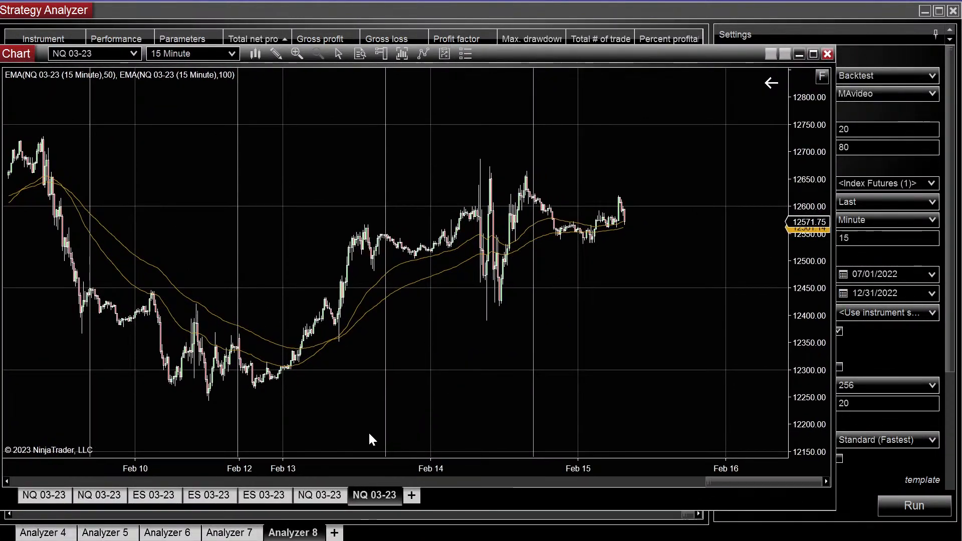
drag(336, 464, 378, 465)
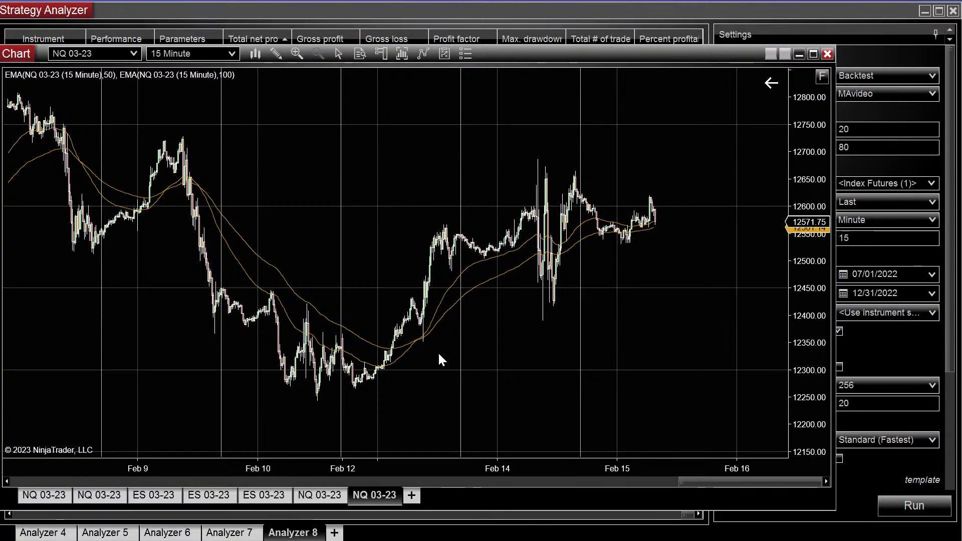
right_click(447, 410)
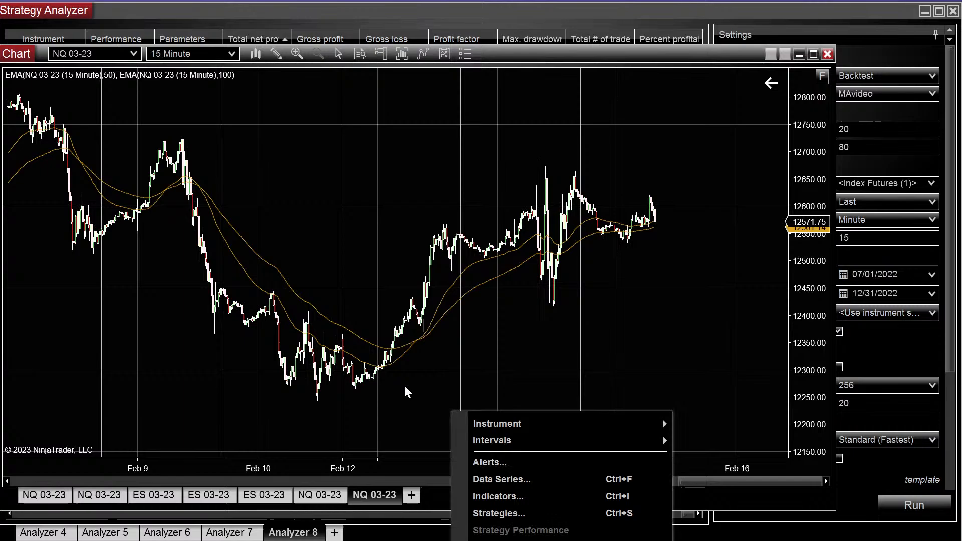
click(502, 495)
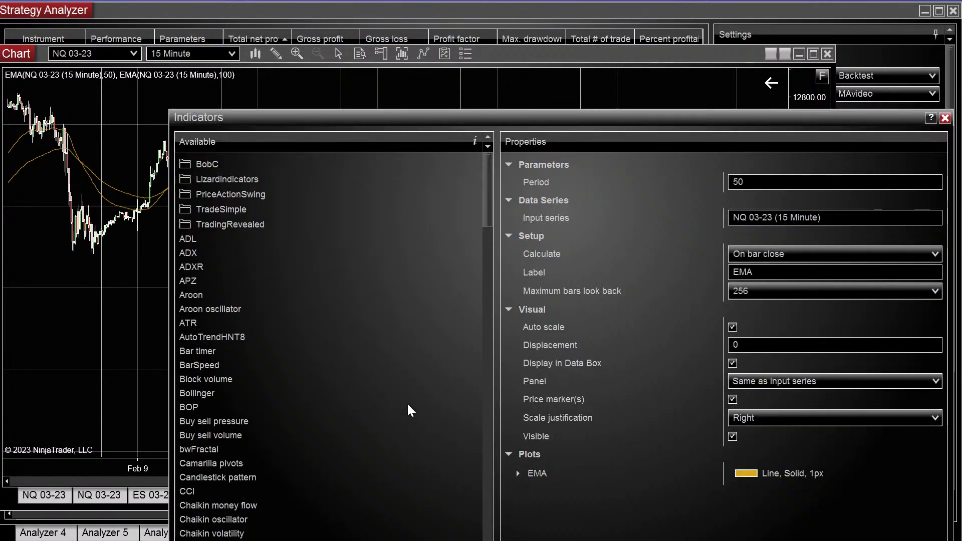
scroll(207, 426, down, 9)
scroll(207, 426, down, 6)
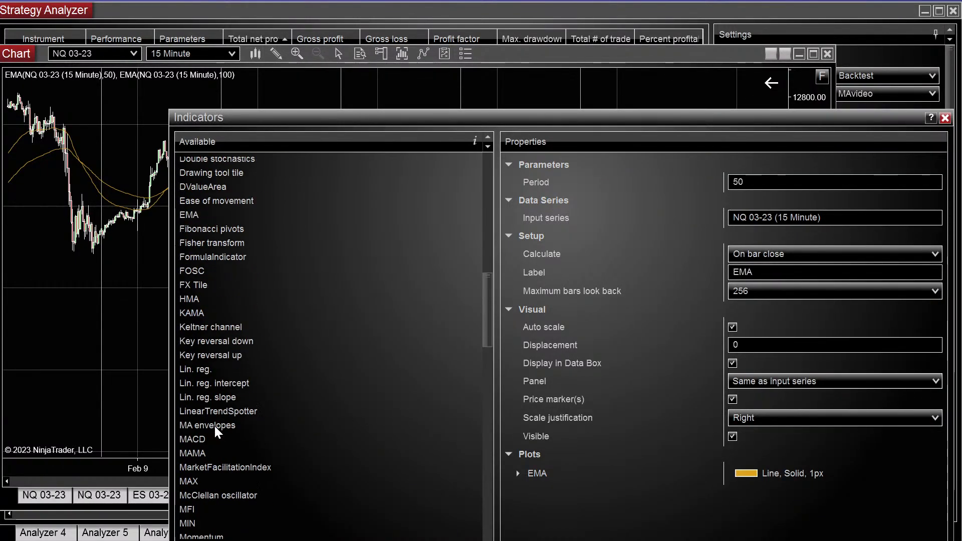
scroll(215, 425, down, 3)
scroll(218, 436, down, 9)
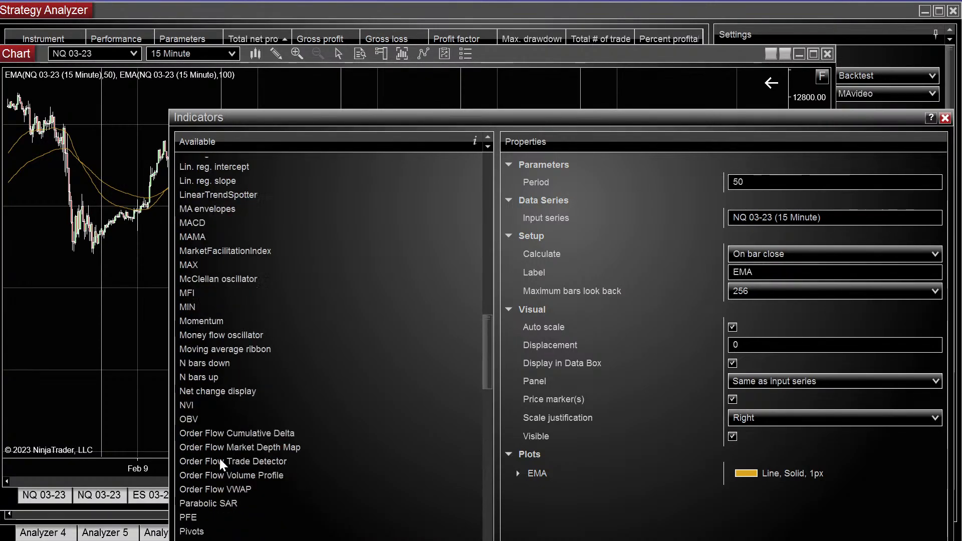
double_click(191, 428)
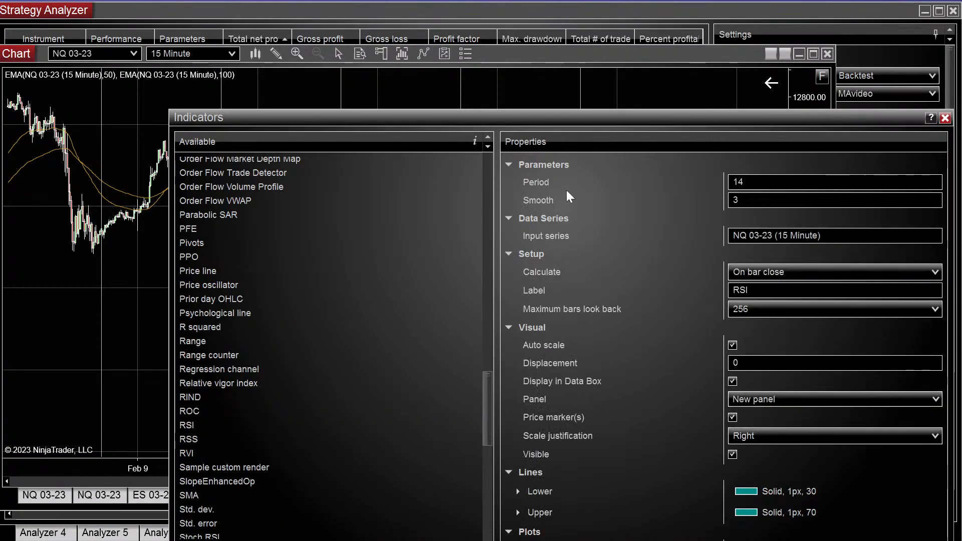
drag(666, 123, 572, 143)
key(Return)
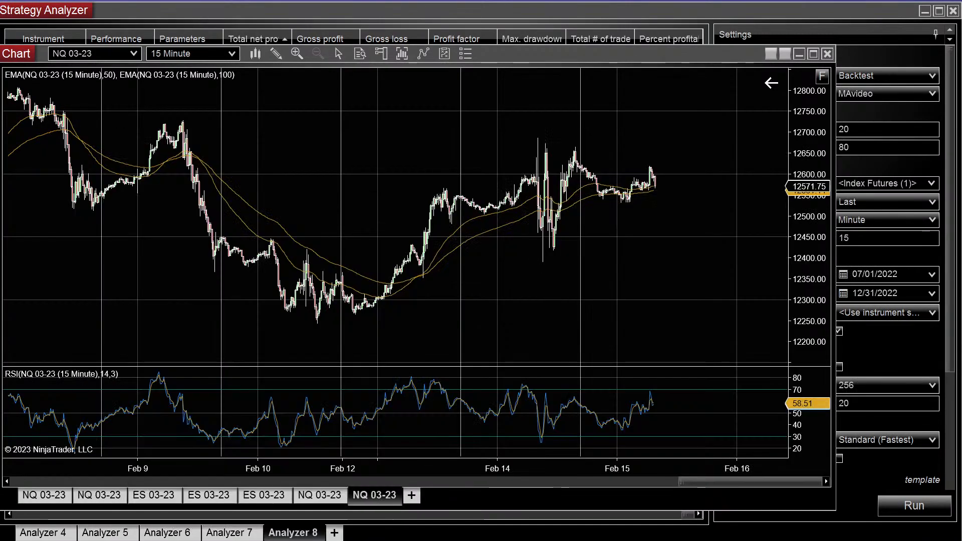
Step: Draw a small ellipse on the RSI line where it falls back through 70 on Feb 13
drag(466, 346, 497, 331)
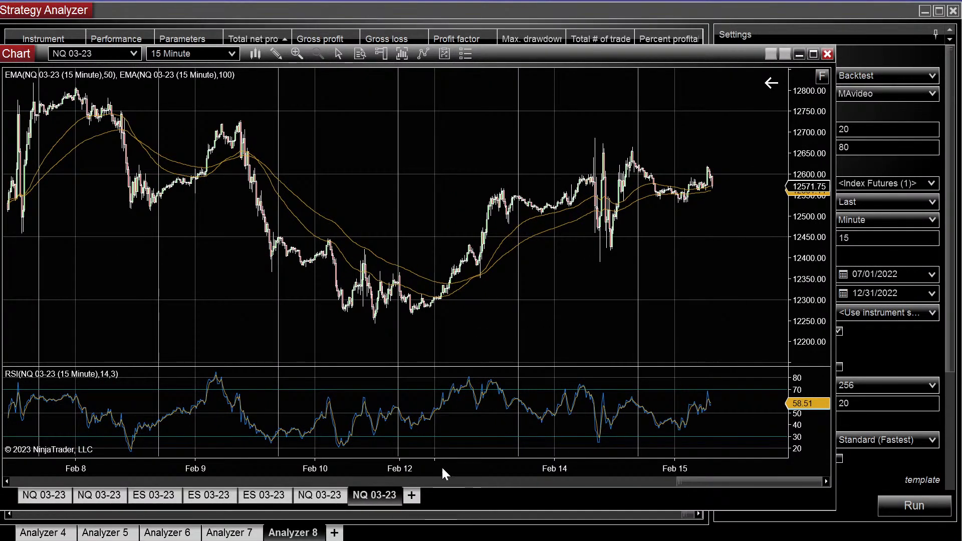
drag(443, 469, 441, 390)
drag(796, 282, 774, 238)
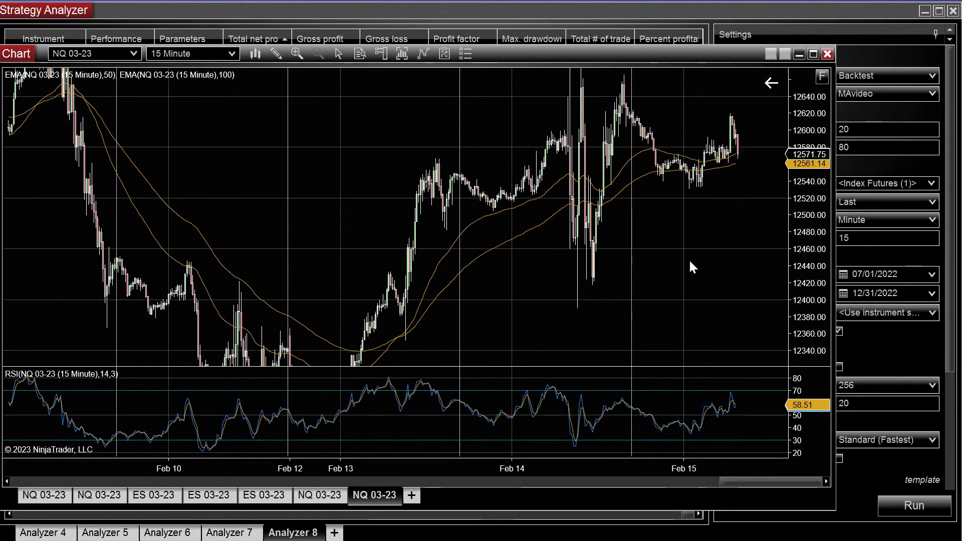
drag(557, 333, 578, 318)
drag(457, 468, 420, 426)
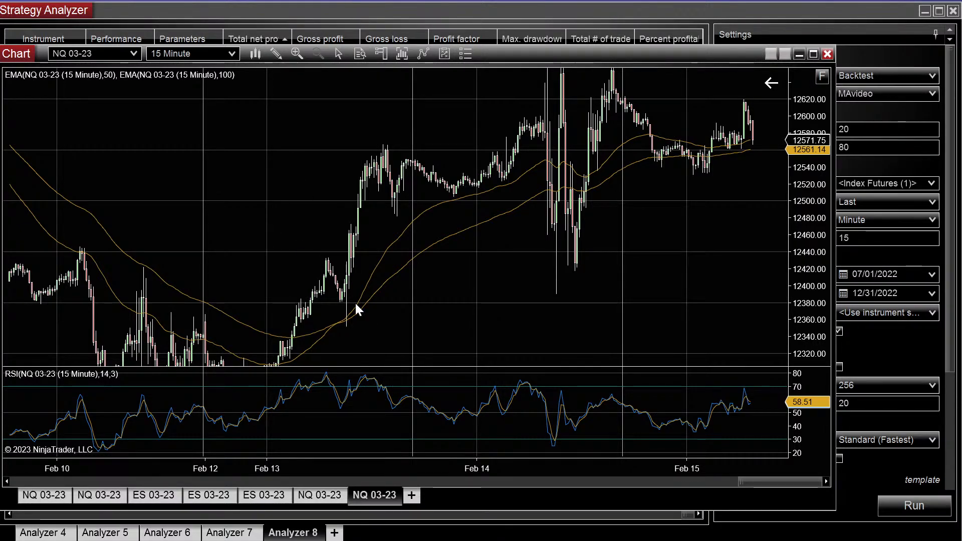
click(275, 56)
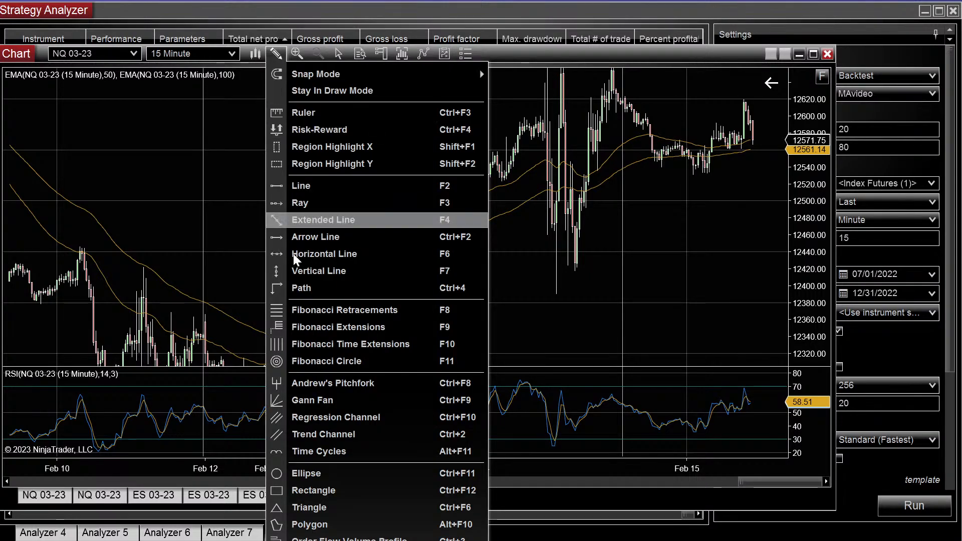
click(317, 472)
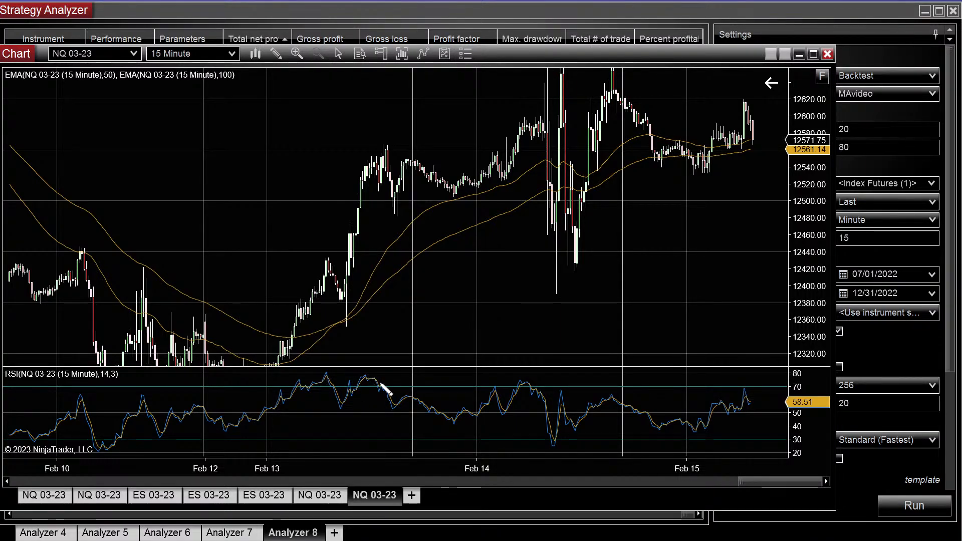
drag(379, 383, 388, 394)
Step: Draw a second small ellipse on the RSI line near the 50 level, just before the Feb 14 mark
click(274, 56)
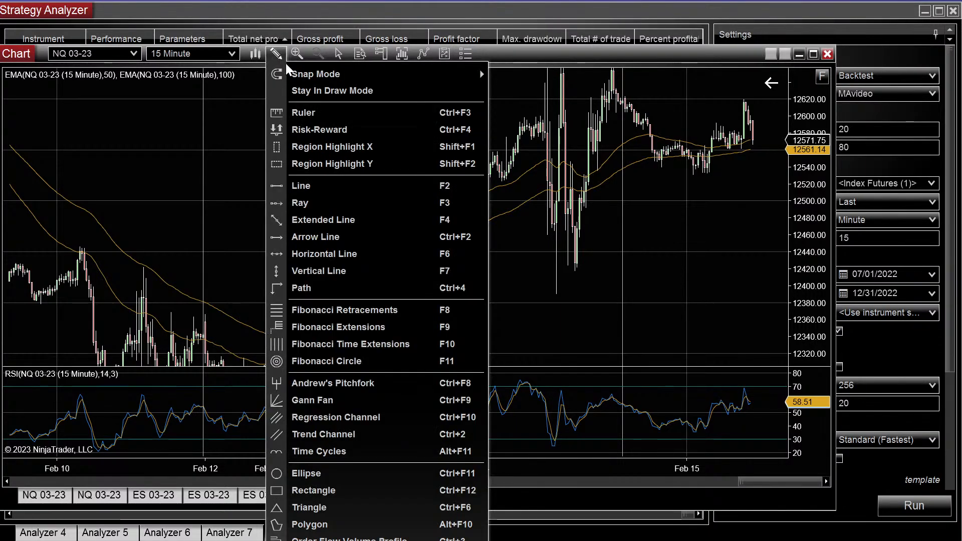
click(302, 468)
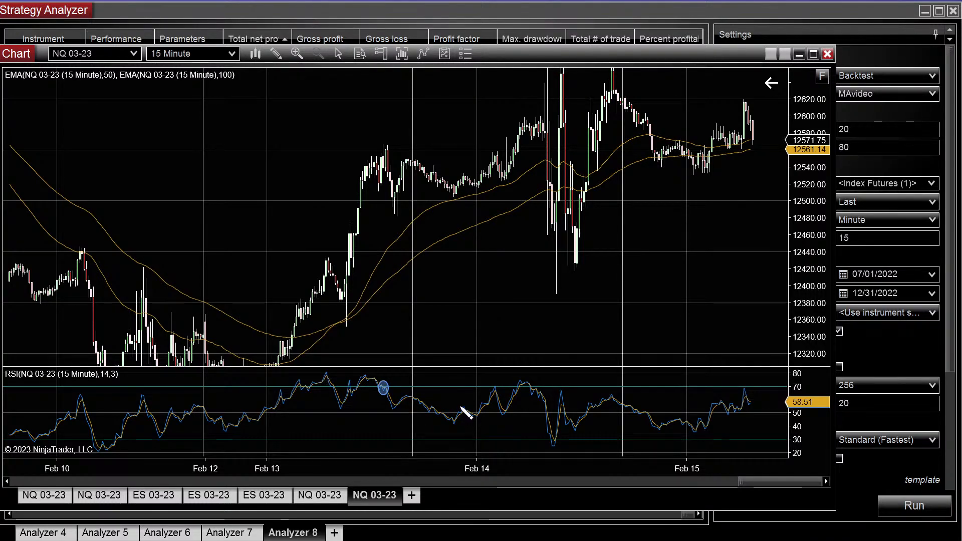
drag(459, 405, 470, 416)
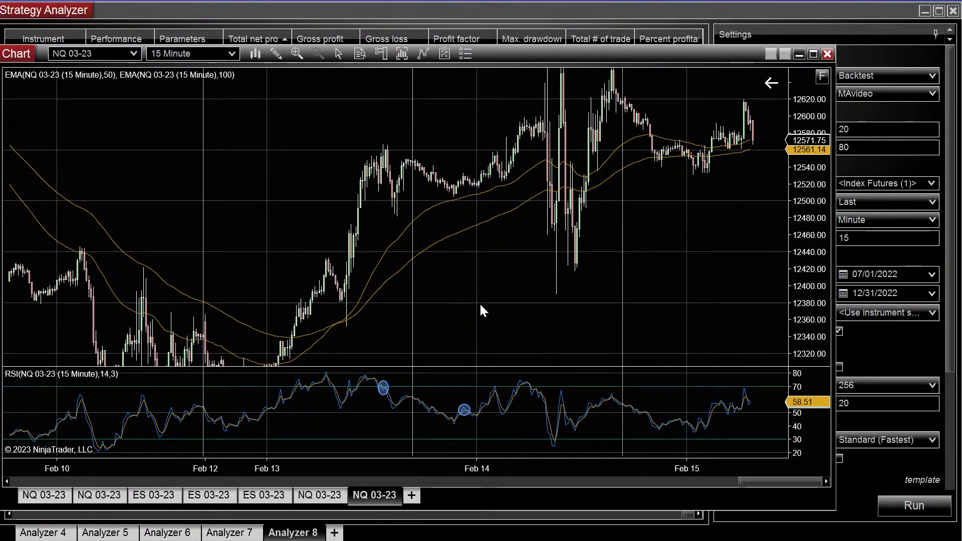
drag(481, 306, 494, 302)
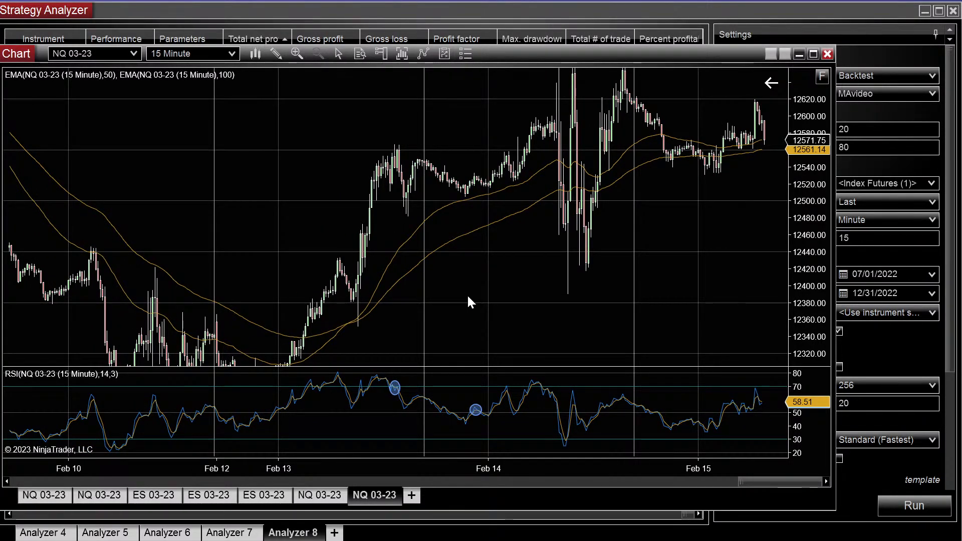
drag(506, 318, 483, 323)
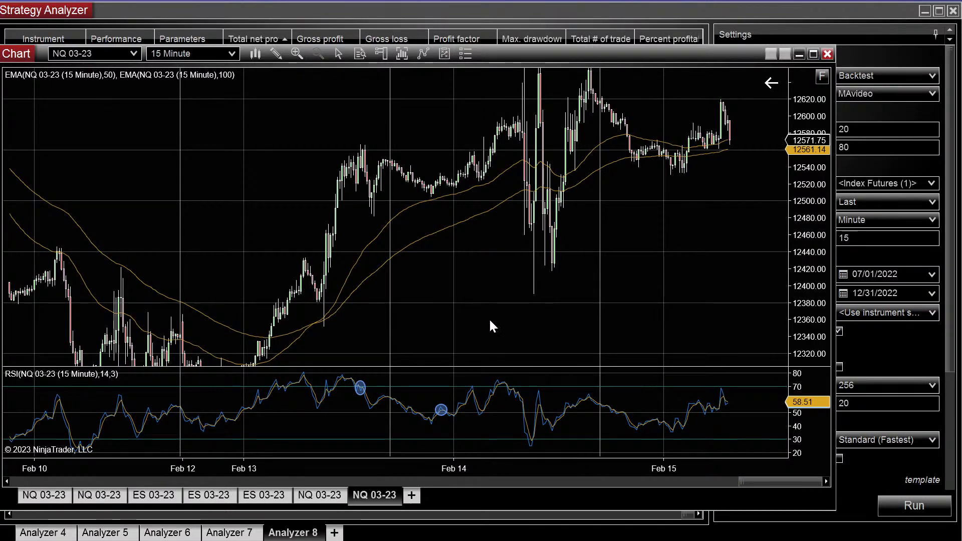
mouse_move(490, 323)
mouse_down()
mouse_move(419, 329)
mouse_move(493, 313)
mouse_up()
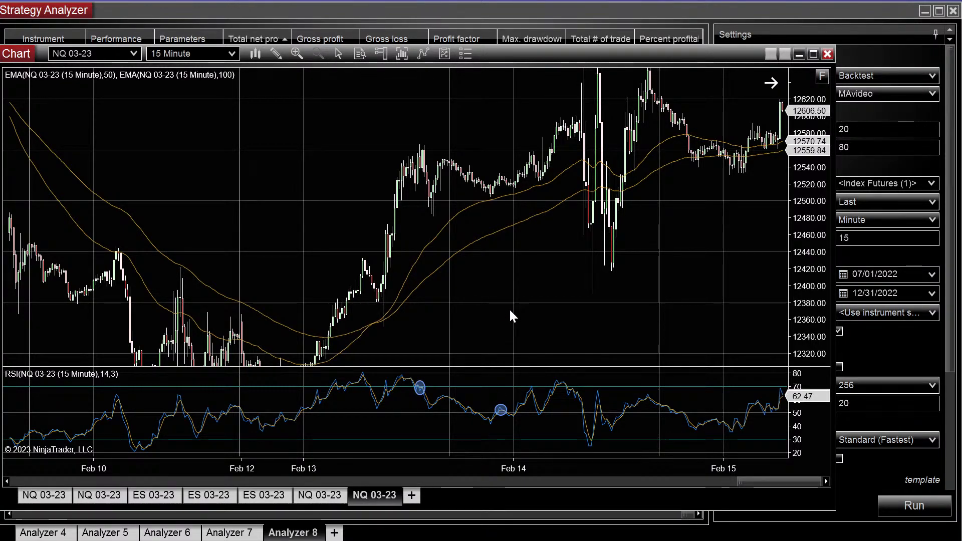
drag(518, 290, 486, 305)
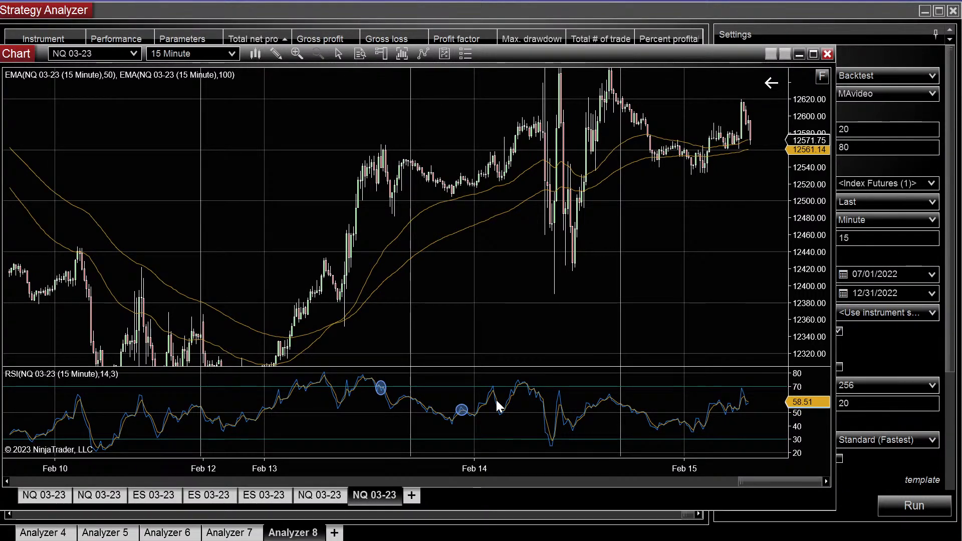
Step: Switch to the Strategy Builder and add a bool variable named PreLong with default false to the strategy
drag(510, 49, 410, 209)
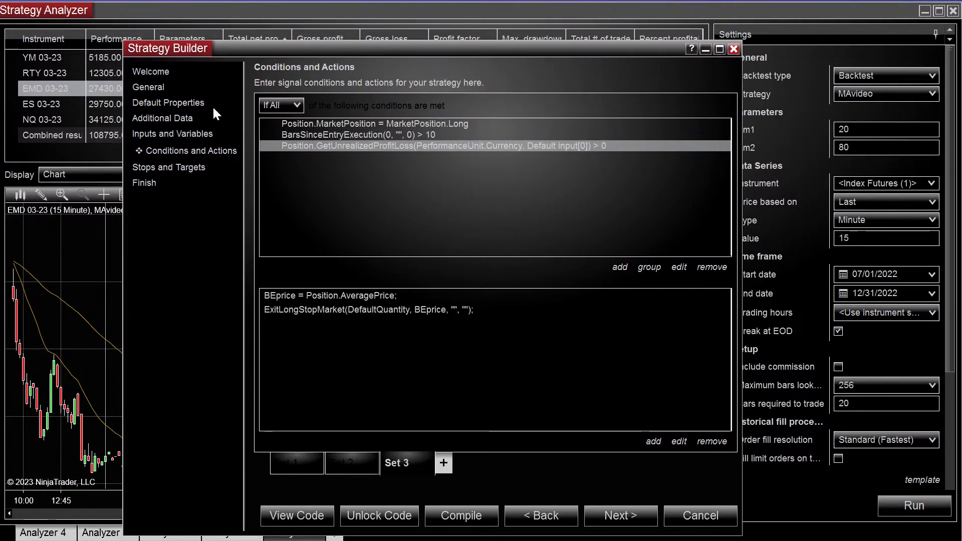
click(178, 135)
click(658, 470)
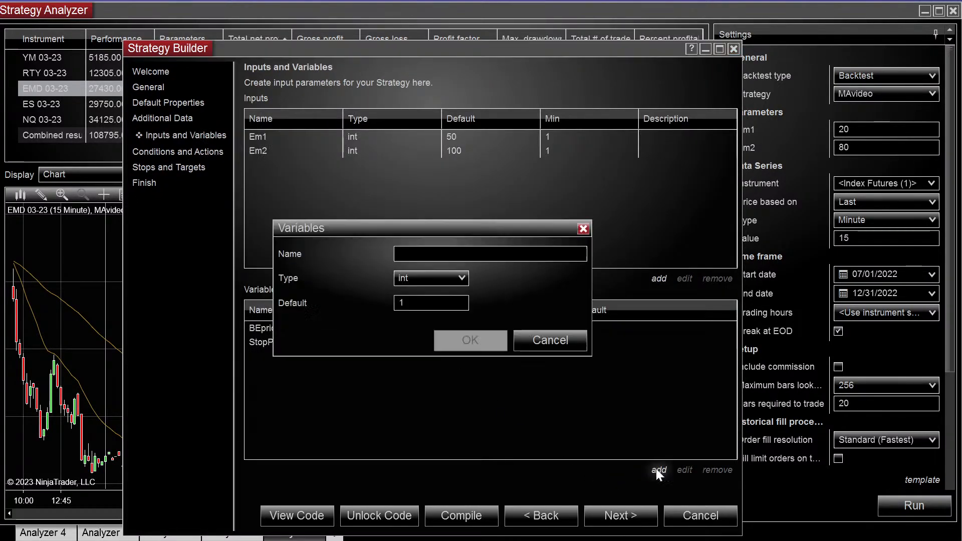
text(PreLong)
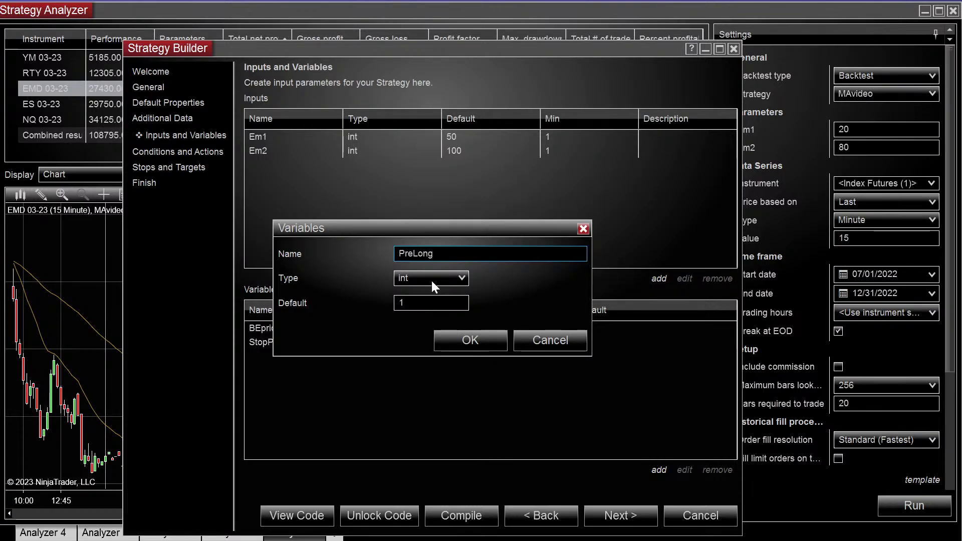
click(432, 281)
click(432, 307)
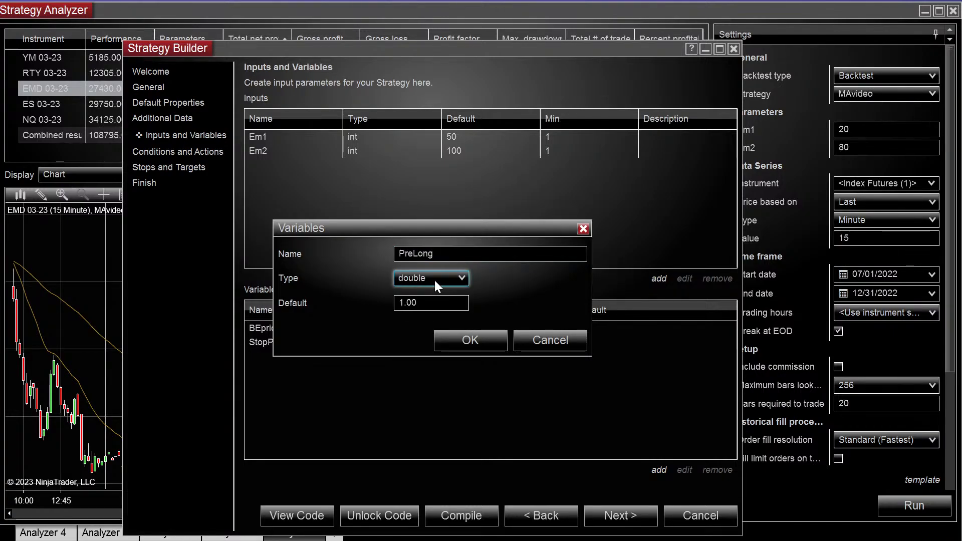
click(435, 281)
click(407, 294)
click(429, 301)
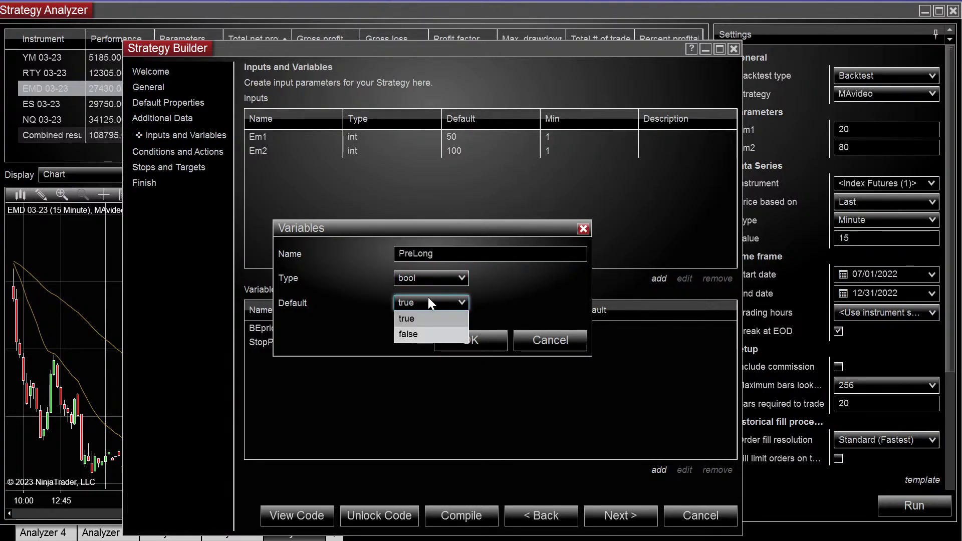
click(416, 333)
click(470, 341)
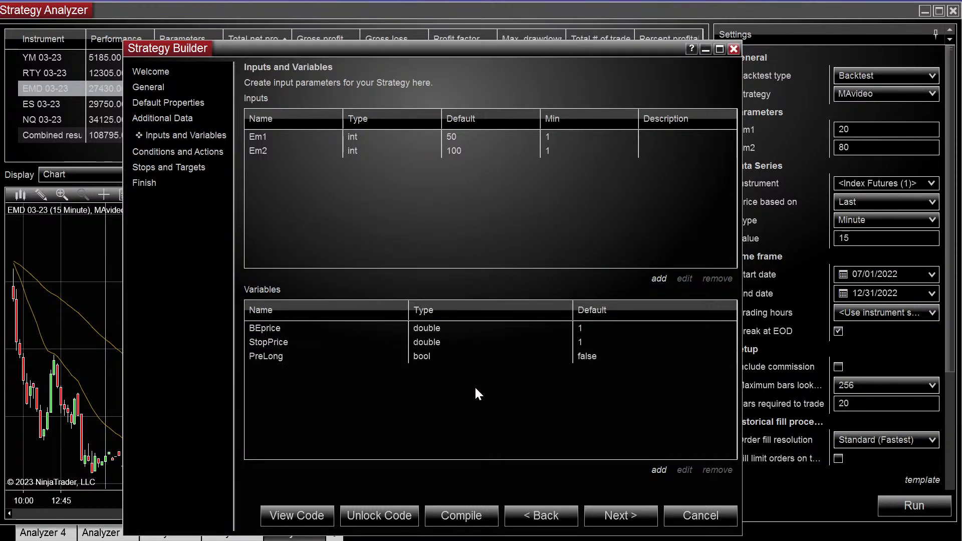
Step: Remove the EnterLong action from Set 1, which holds the EMA CrossAbove condition
click(181, 154)
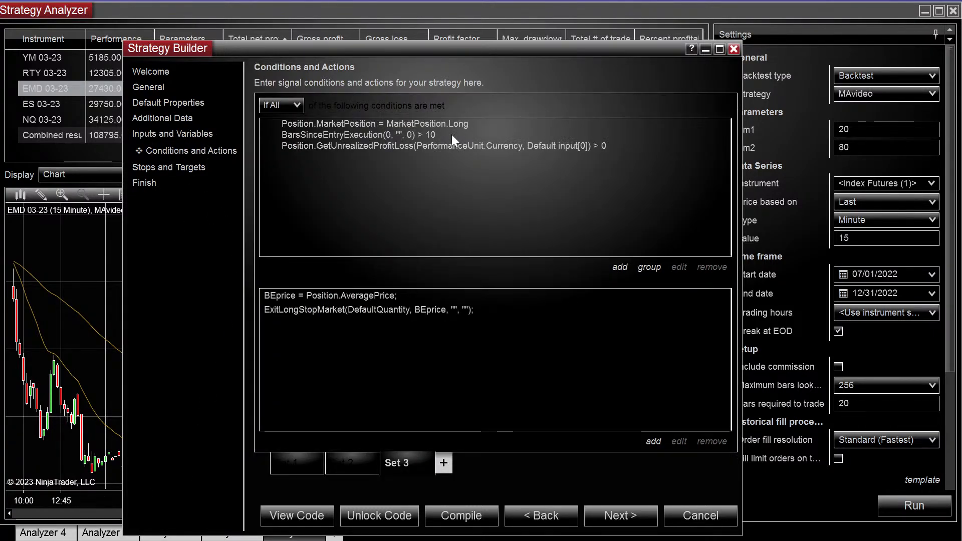
click(281, 458)
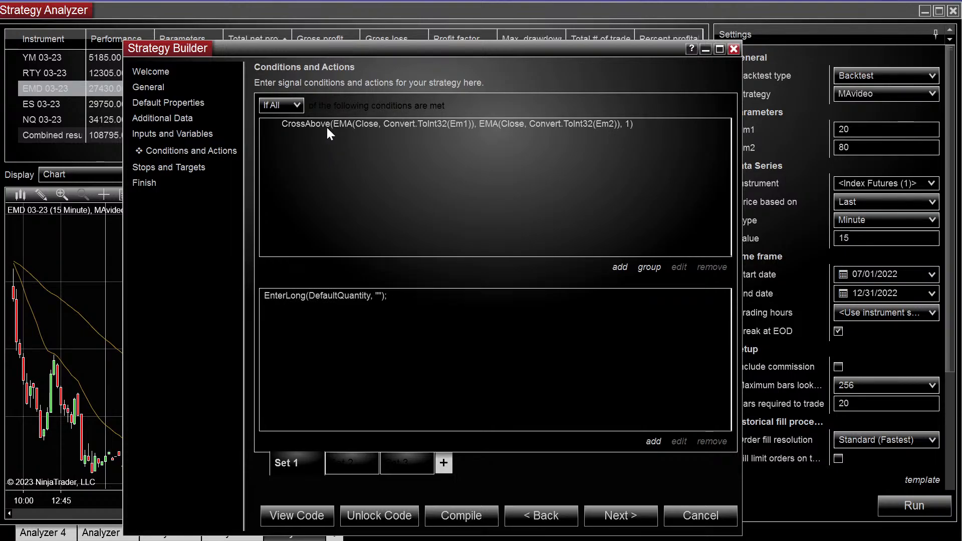
click(308, 123)
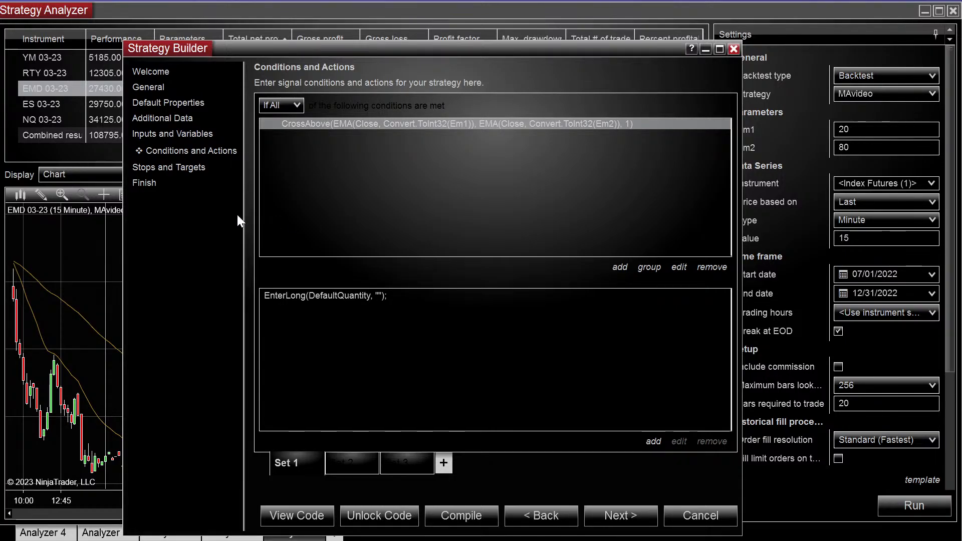
click(325, 296)
click(716, 433)
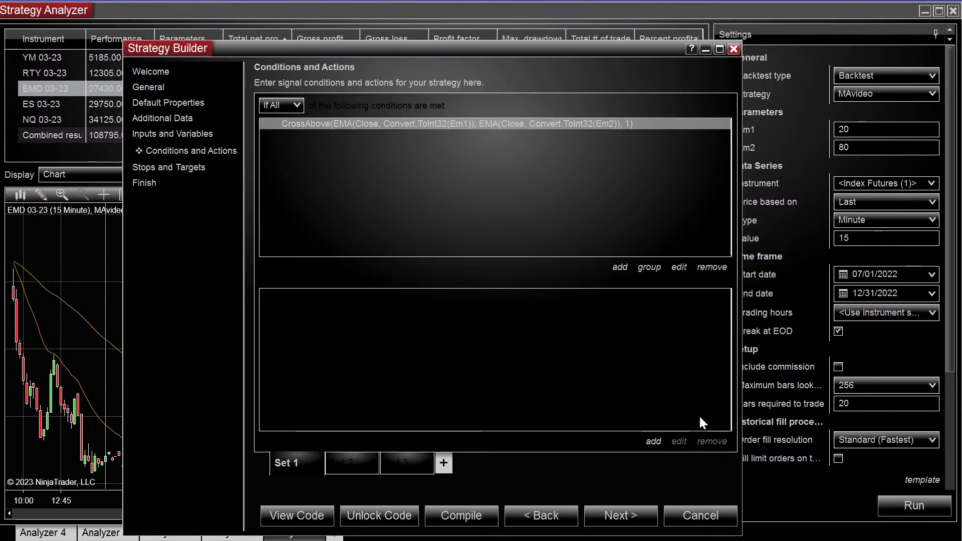
Step: Add an action to Set 1 that sets PreLong to true
click(651, 442)
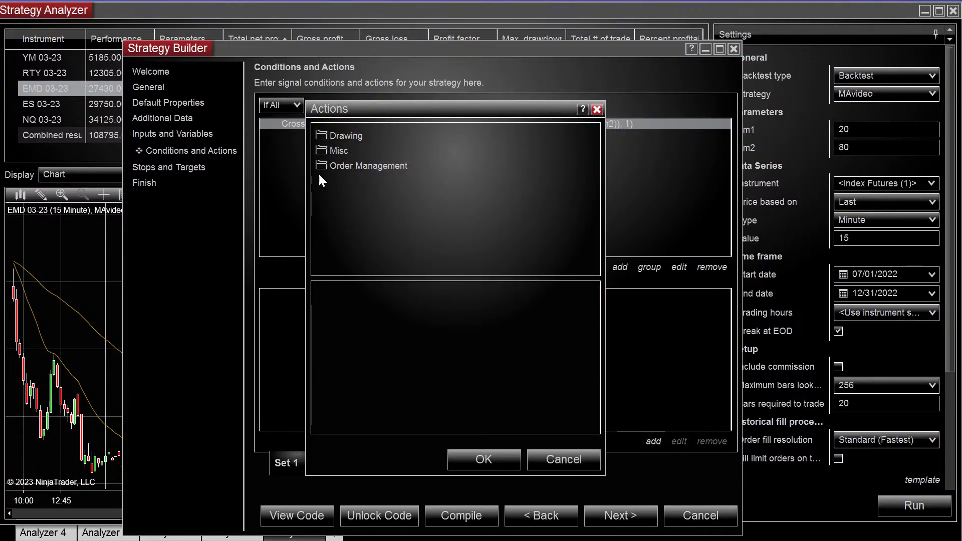
double_click(339, 150)
scroll(351, 257, down, 2)
click(368, 249)
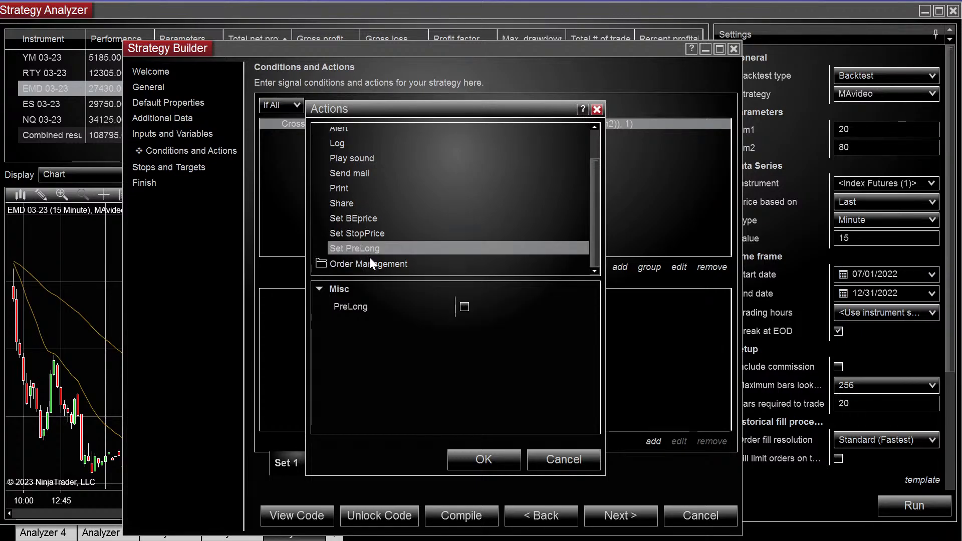
click(459, 454)
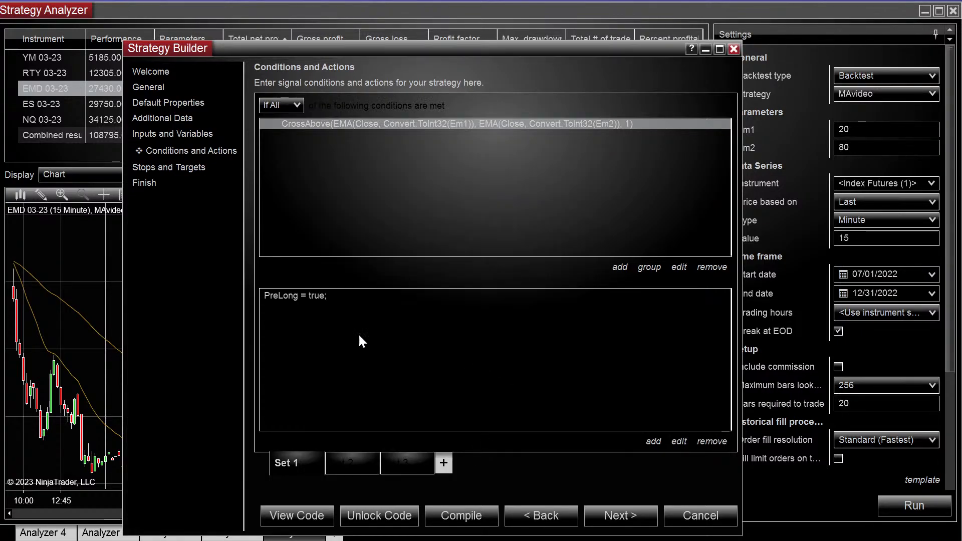
Step: Create Set 4 and add a condition that the PreLong variable equals True
click(444, 463)
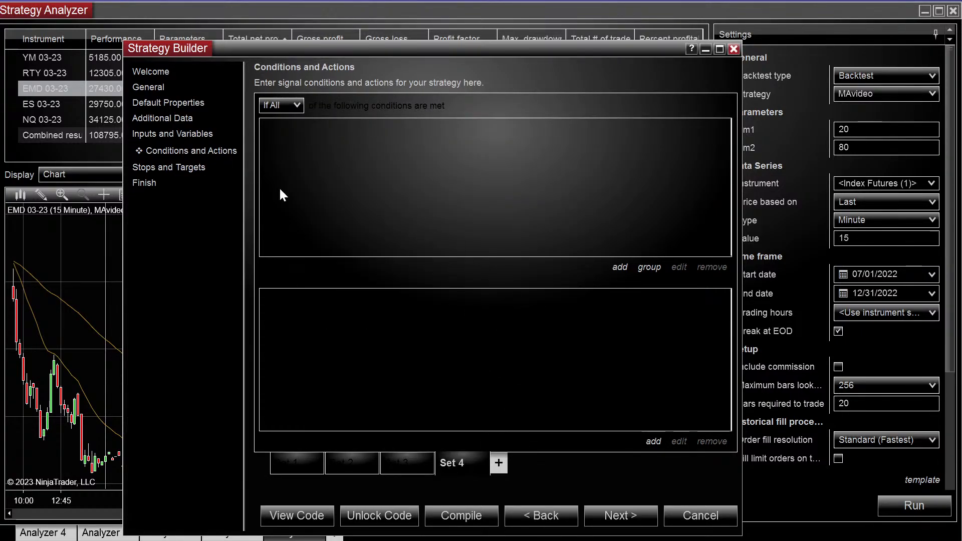
click(620, 267)
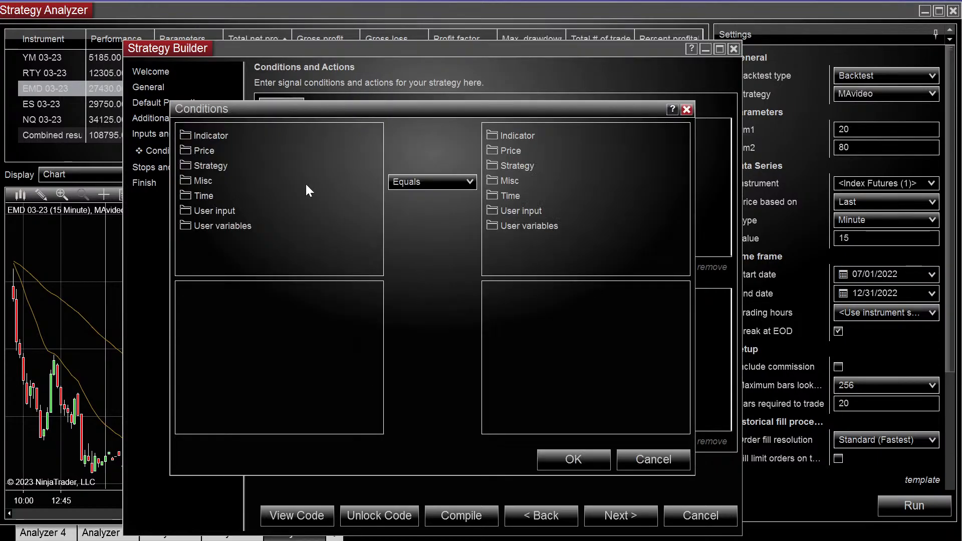
click(202, 181)
scroll(221, 258, down, 5)
click(215, 264)
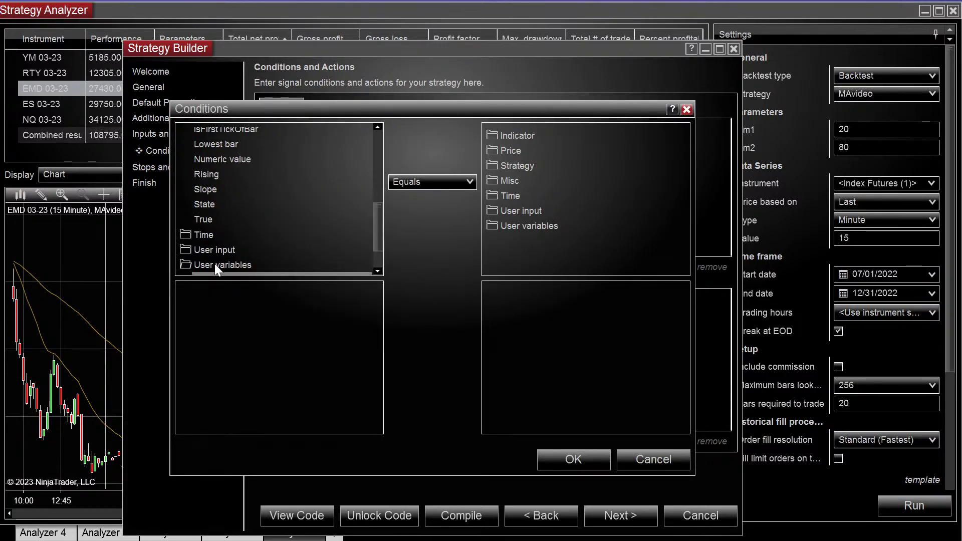
scroll(226, 258, down, 1)
scroll(219, 246, down, 1)
click(221, 261)
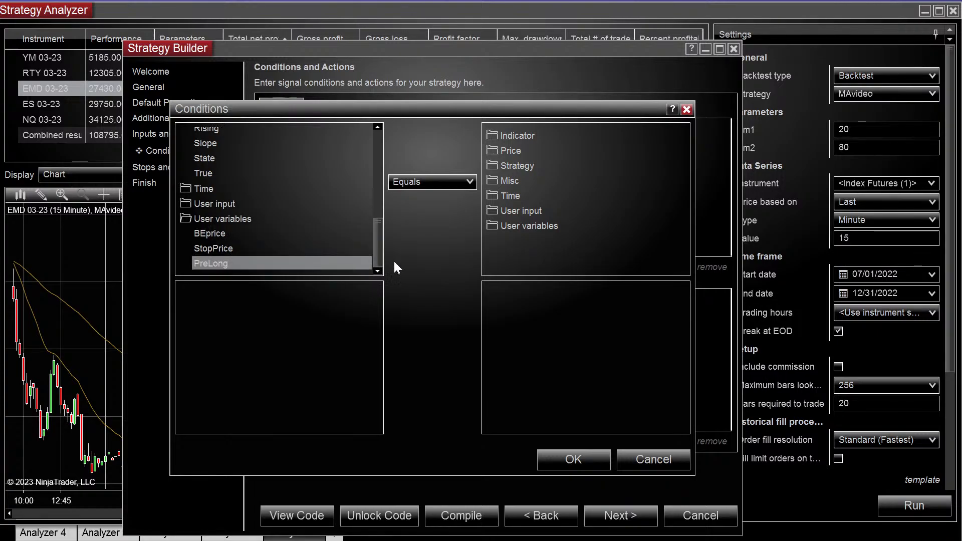
click(510, 180)
scroll(523, 254, down, 3)
click(526, 218)
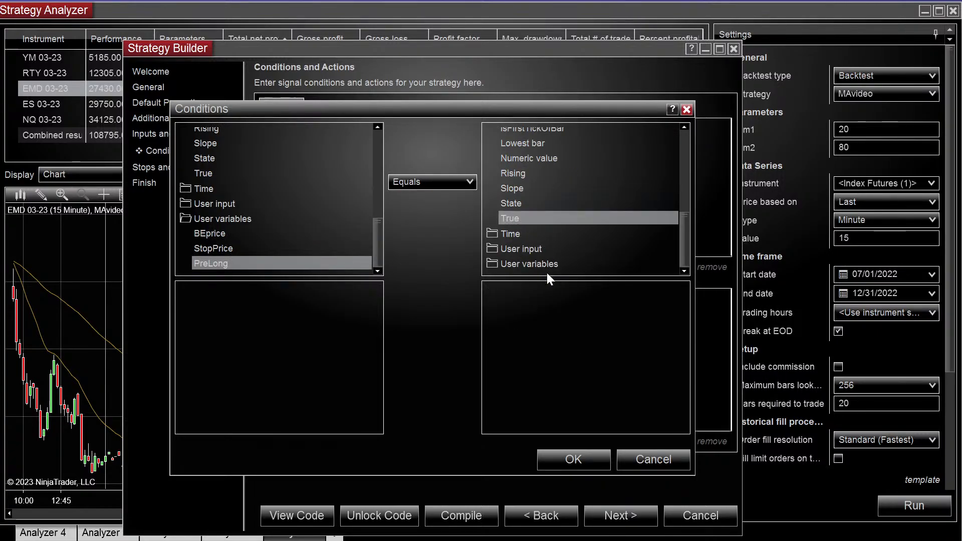
click(571, 459)
Step: Start a second condition in Set 4 with the RSI indicator as its first operand, period 14, smooth 3, Avg value plot
click(618, 268)
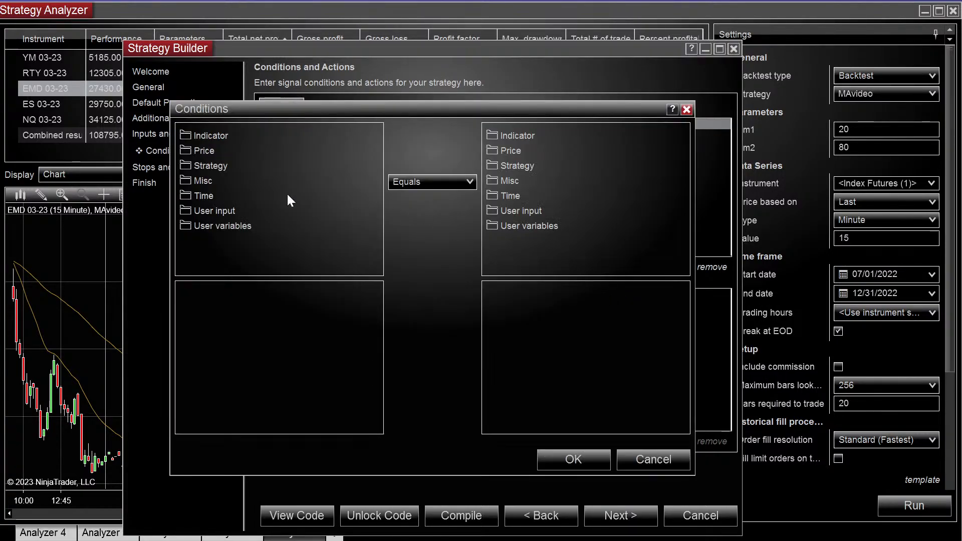
click(202, 134)
scroll(246, 197, down, 15)
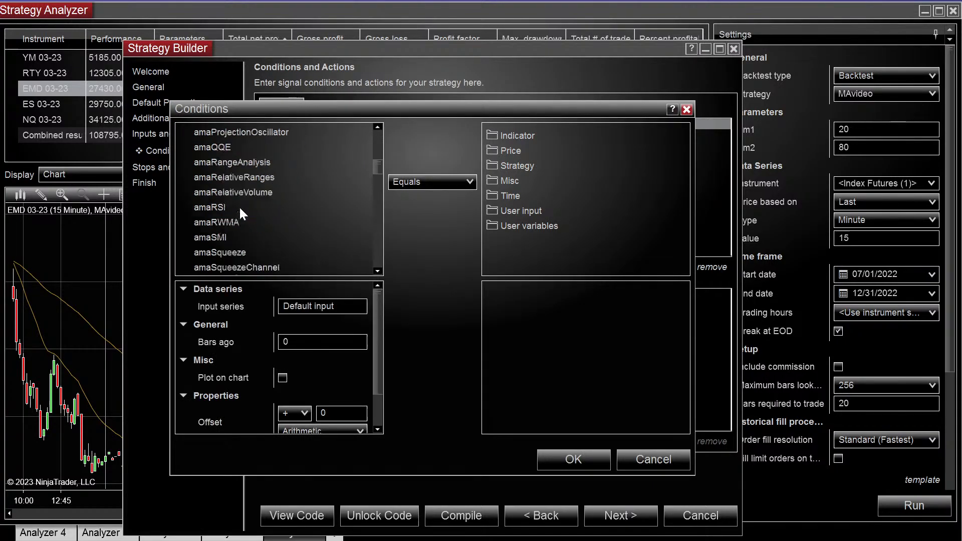
scroll(238, 225, down, 13)
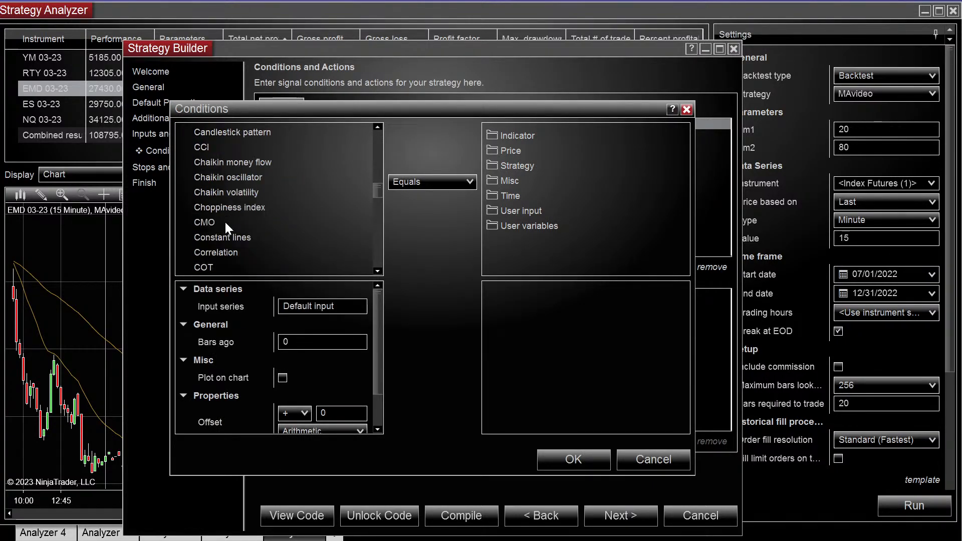
scroll(220, 233, down, 10)
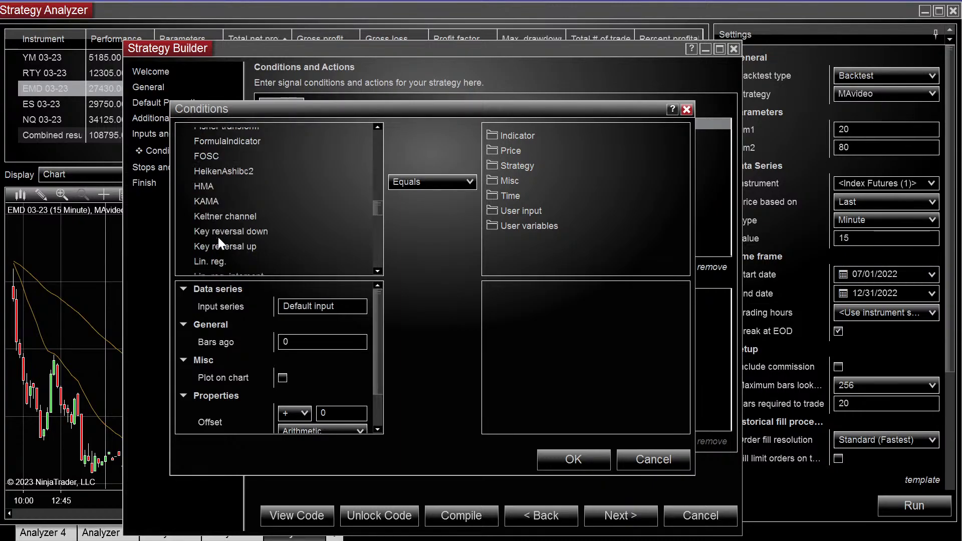
scroll(217, 240, down, 4)
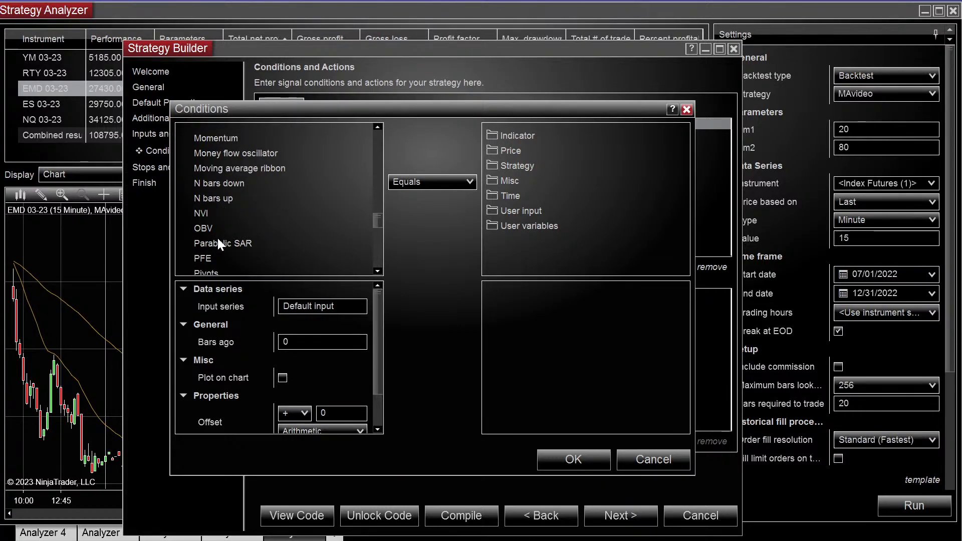
scroll(218, 239, down, 4)
scroll(218, 238, down, 2)
click(210, 231)
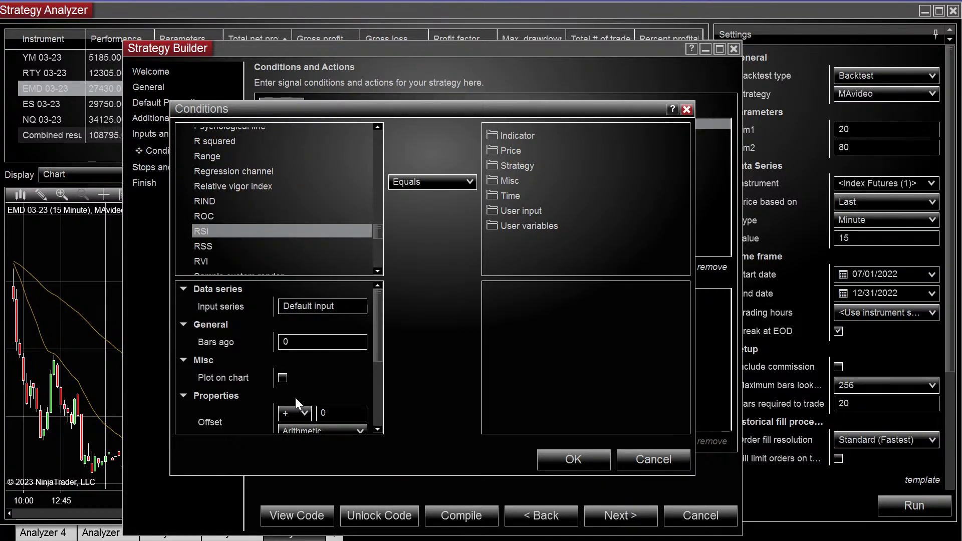
scroll(293, 404, down, 3)
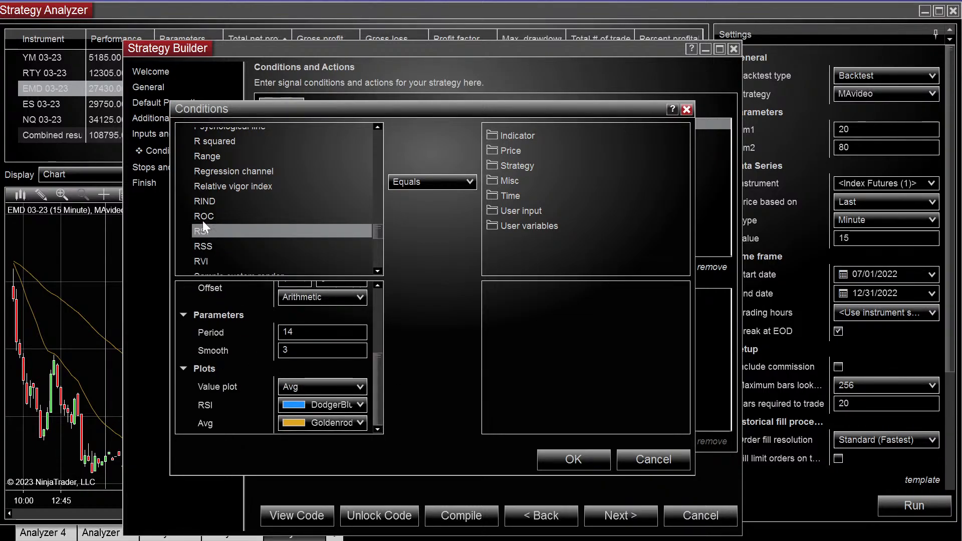
Step: Complete the RSI condition as Cross above the numeric value 50 with a look back period of 1
click(437, 188)
click(434, 203)
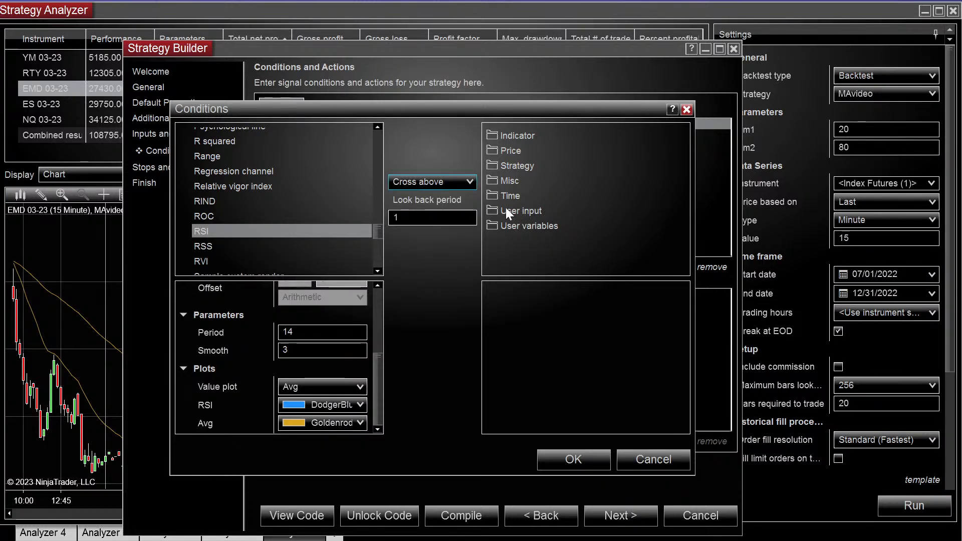
click(510, 183)
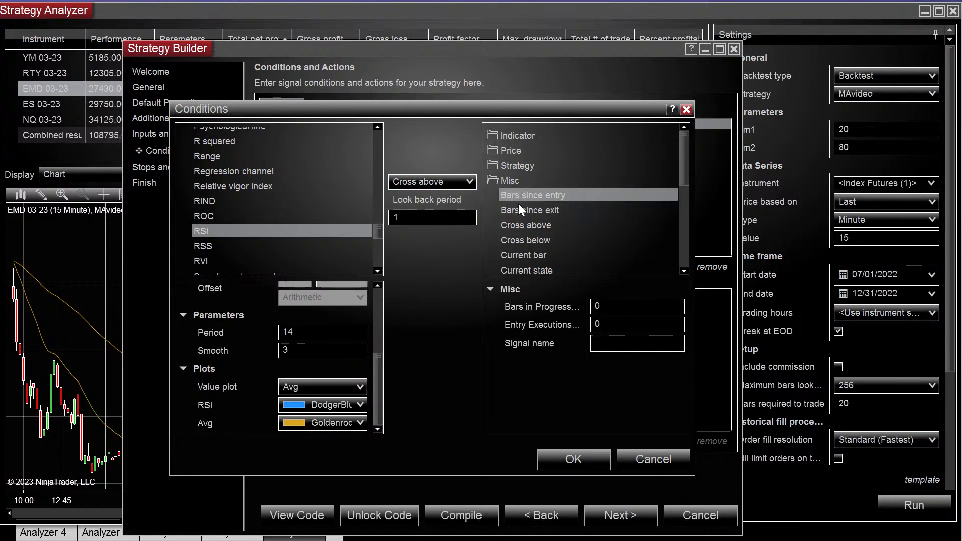
scroll(518, 203, down, 3)
click(531, 159)
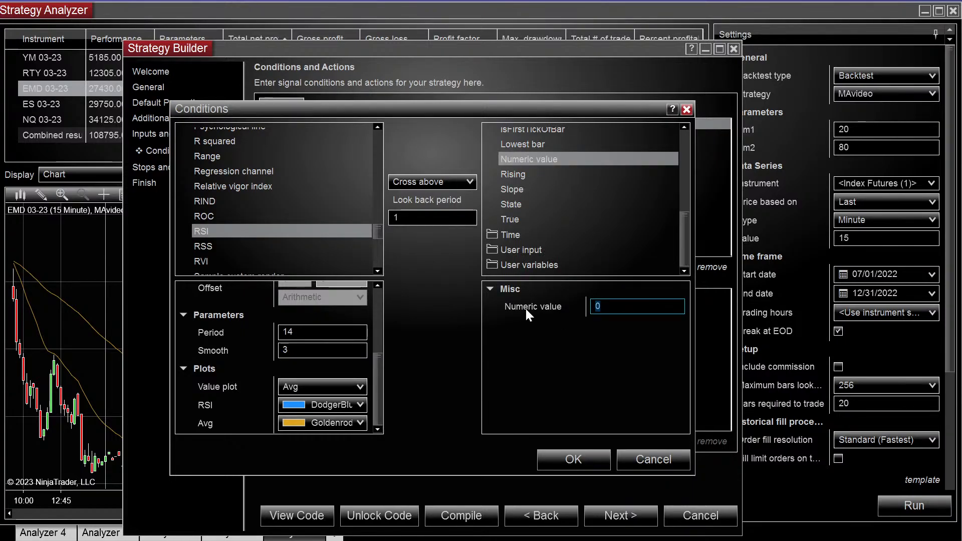
text(50)
click(576, 459)
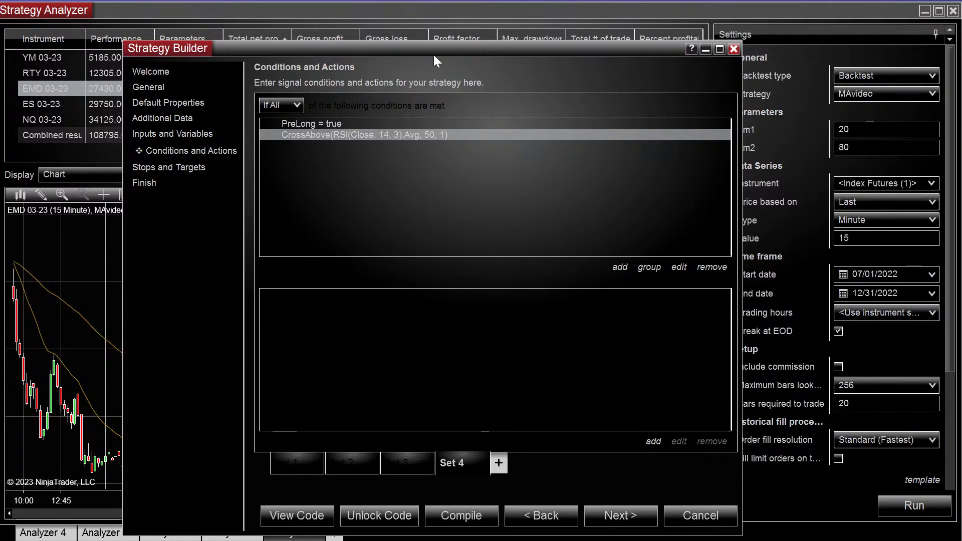
Step: Add an Enter long position action with DefaultQuantity to Set 4
drag(442, 48, 336, 62)
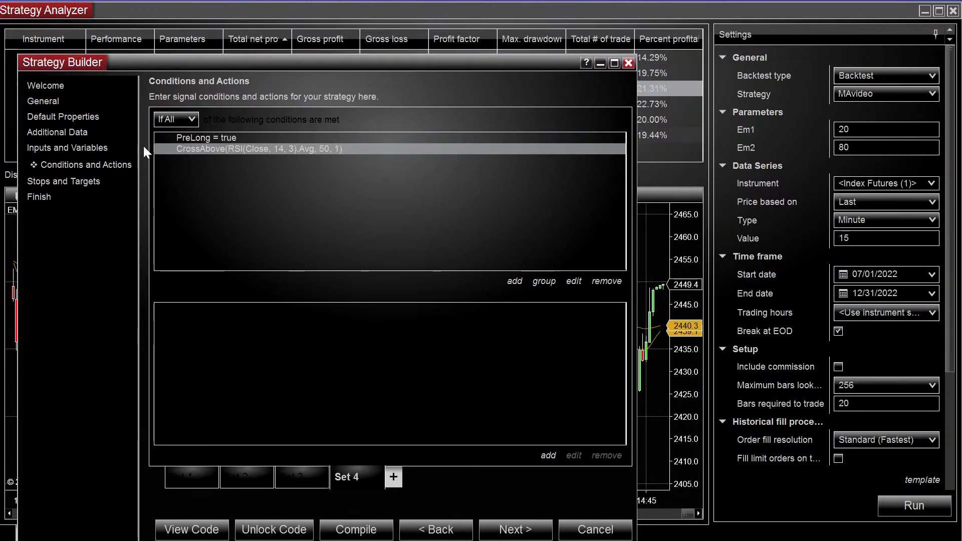
click(548, 455)
double_click(244, 180)
click(260, 194)
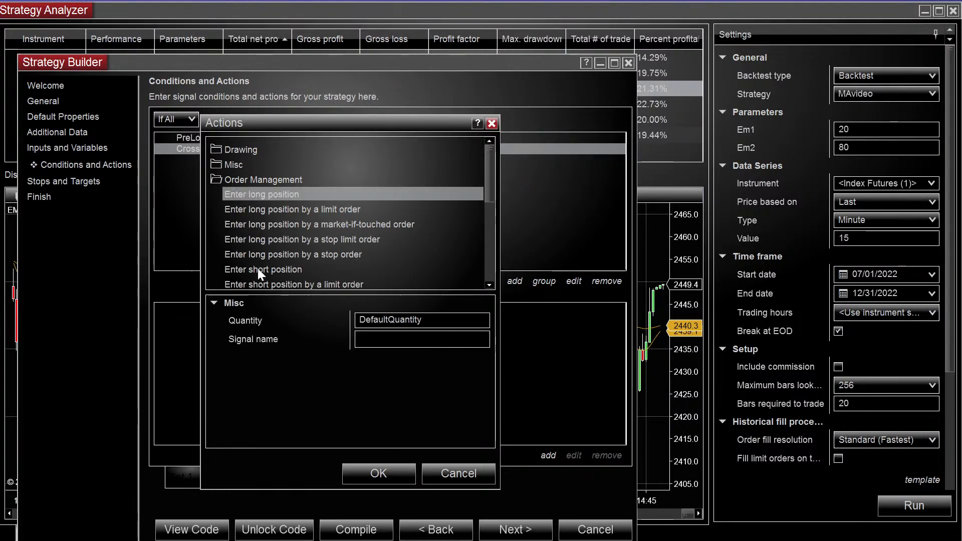
click(378, 473)
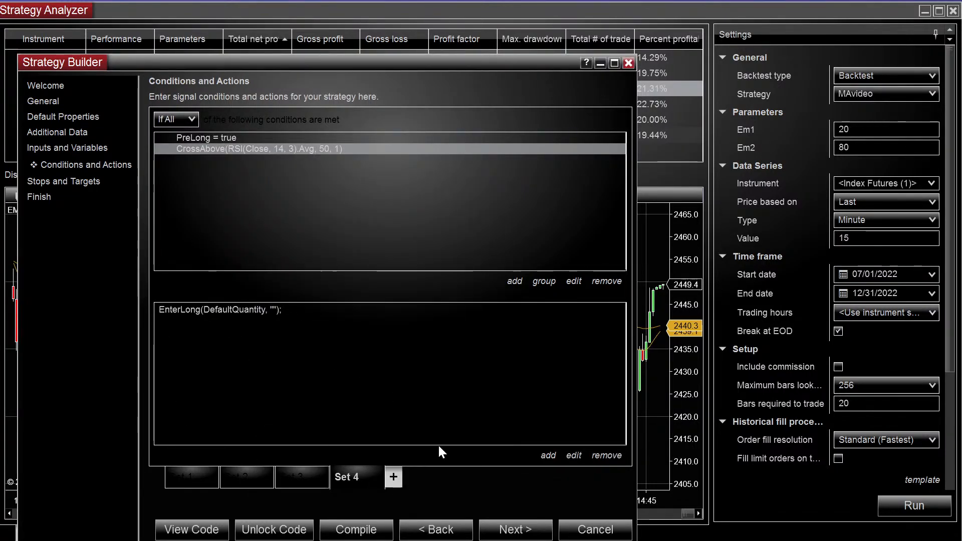
Step: Check the conditions in Set 3, then create Set 5 with a condition that the current market position equals Long
click(300, 474)
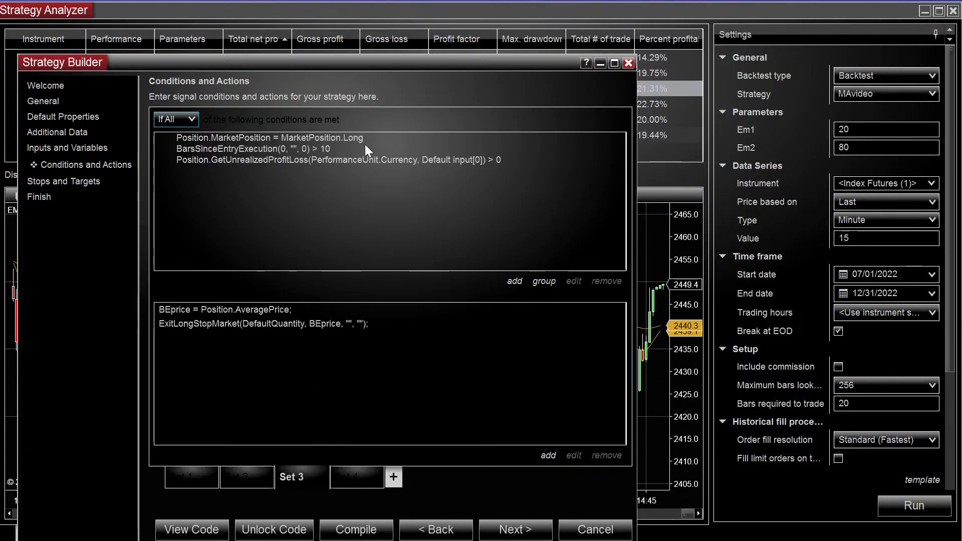
click(347, 480)
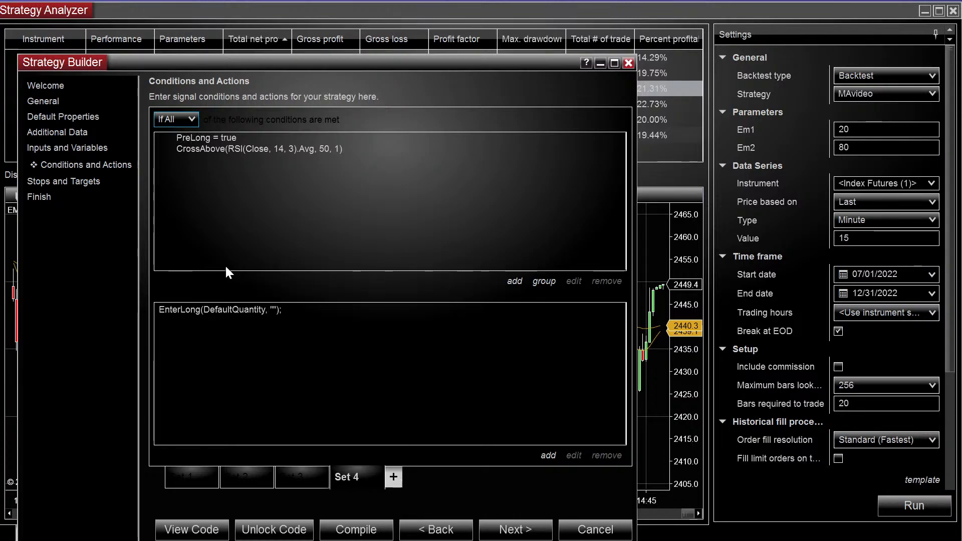
click(394, 478)
click(512, 283)
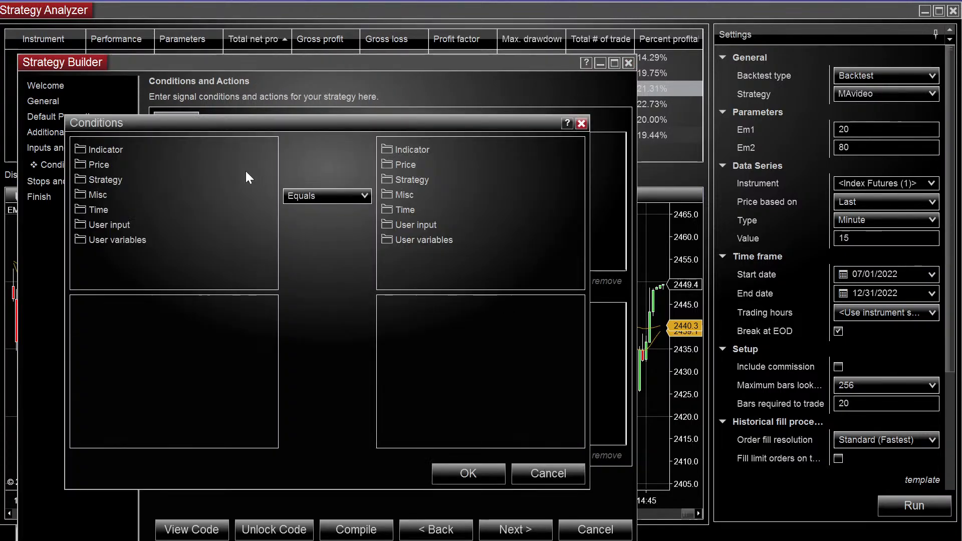
click(97, 179)
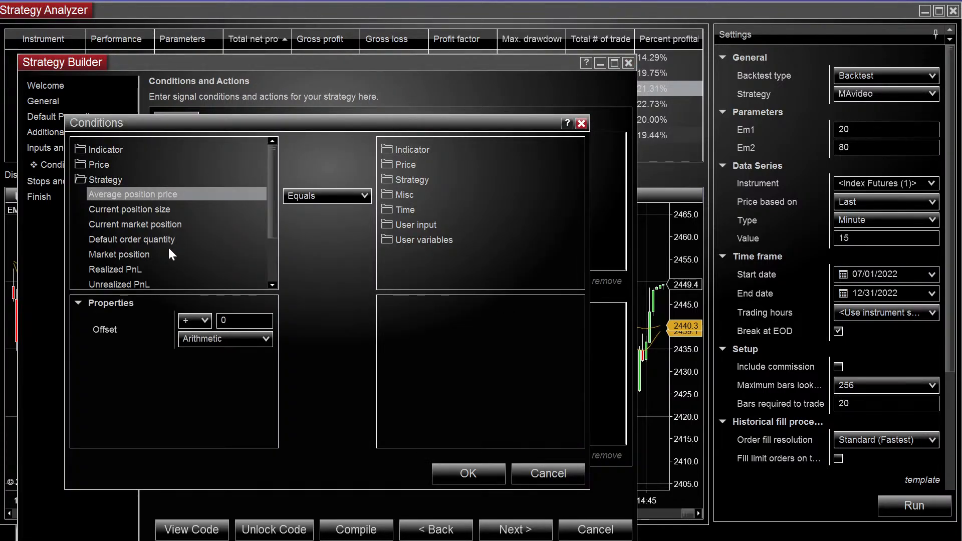
click(137, 224)
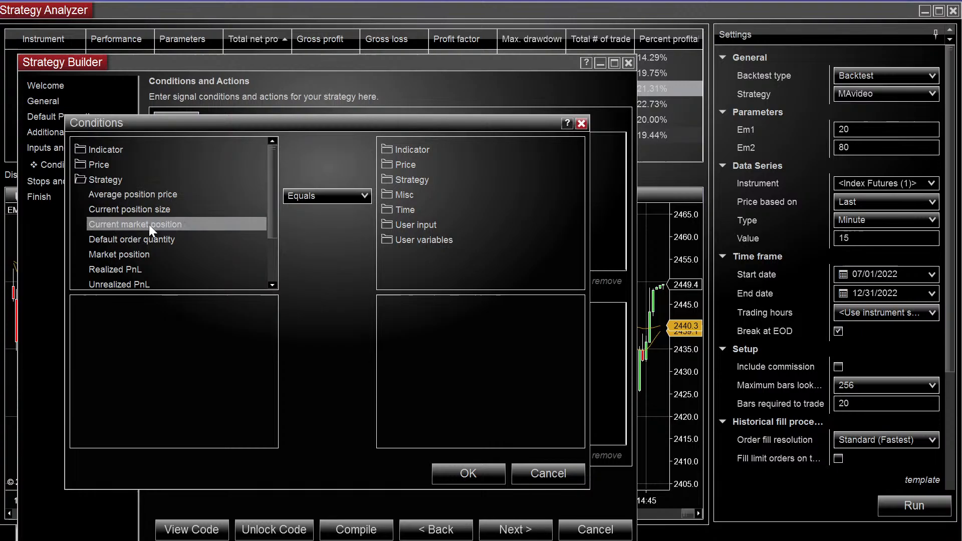
click(407, 194)
click(407, 194)
click(412, 179)
click(454, 254)
click(468, 473)
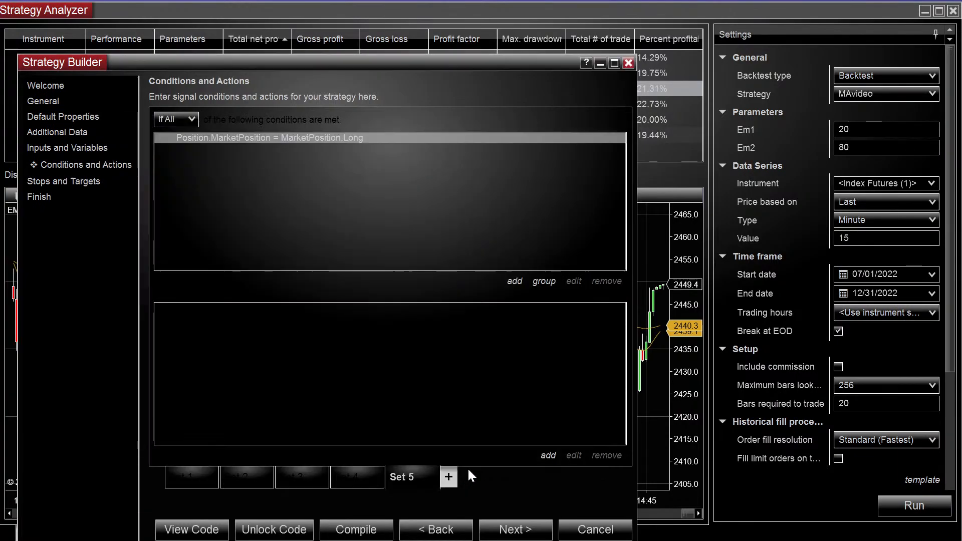
Step: Add an action to Set 5 that sets PreLong to false
click(548, 455)
click(247, 180)
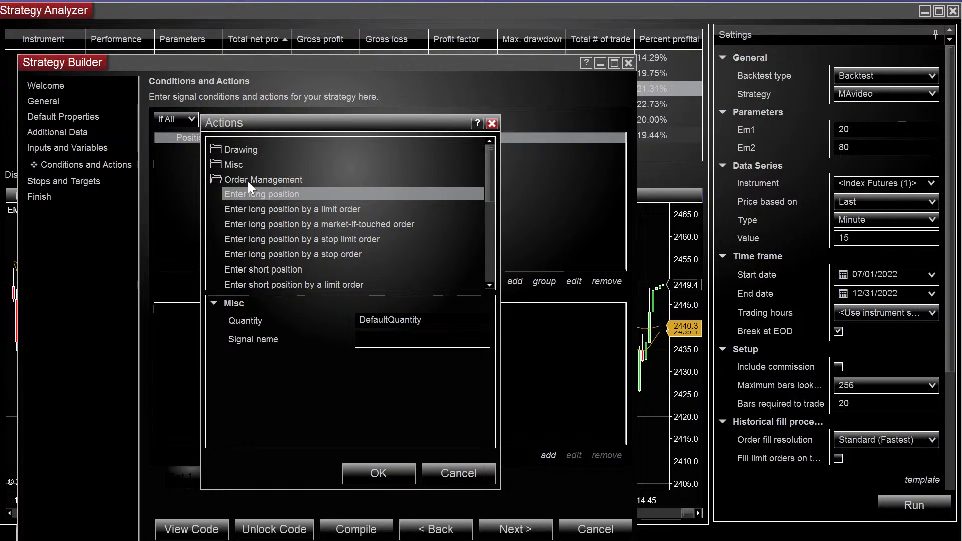
click(244, 177)
click(234, 165)
scroll(246, 171, down, 3)
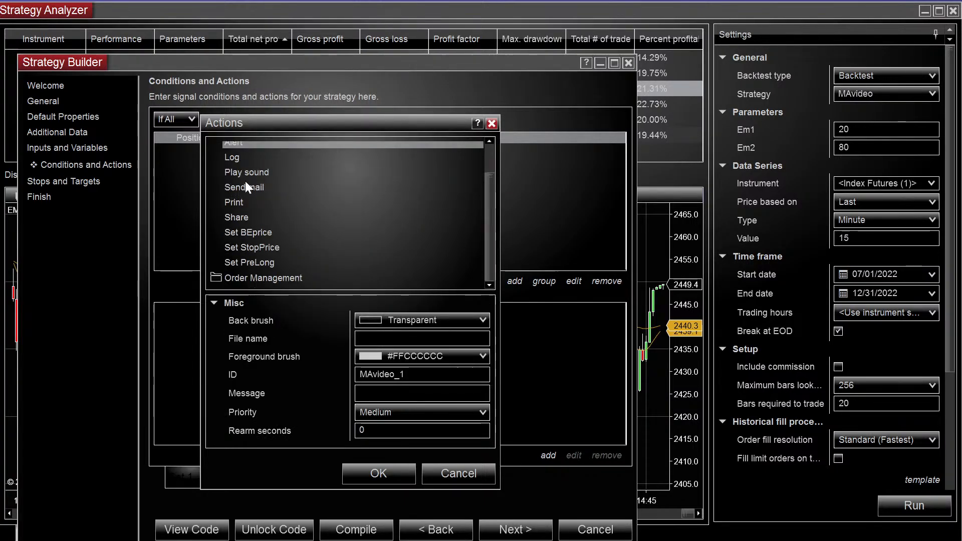
click(257, 263)
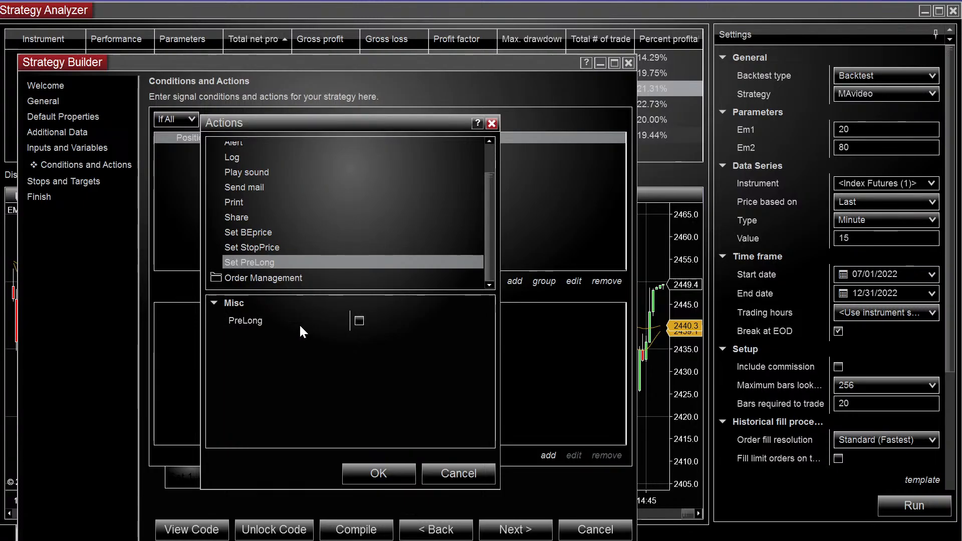
click(377, 473)
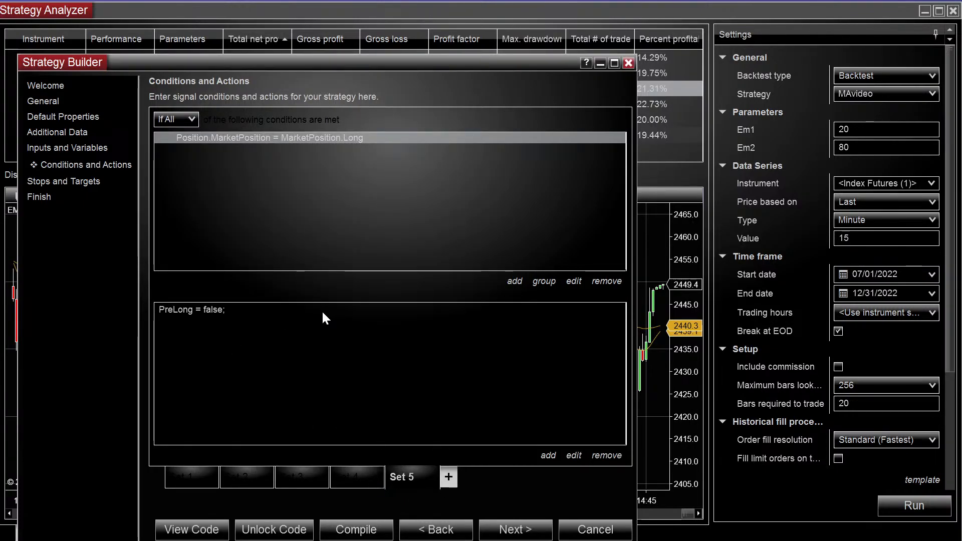
Step: Add a second condition to Set 5 that the current market position equals Flat
click(515, 280)
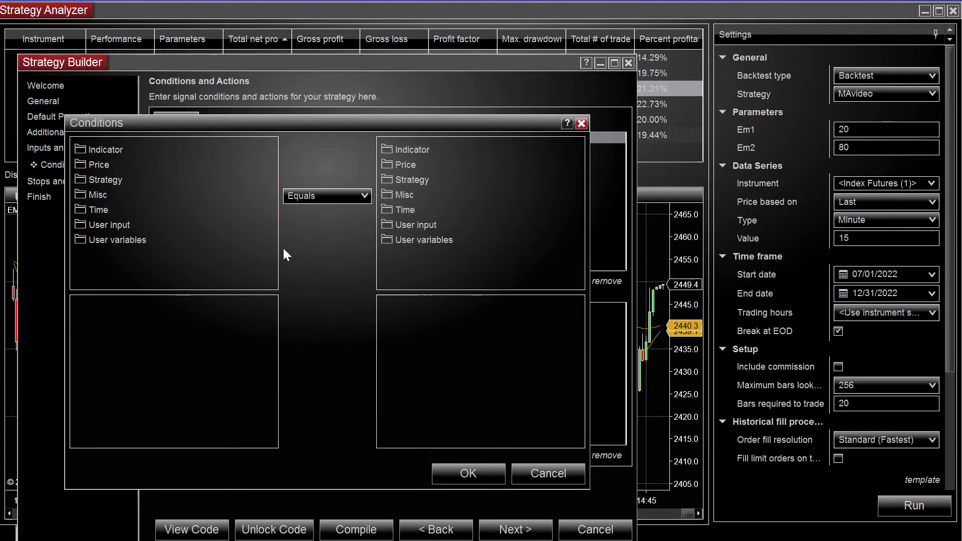
click(119, 180)
click(135, 254)
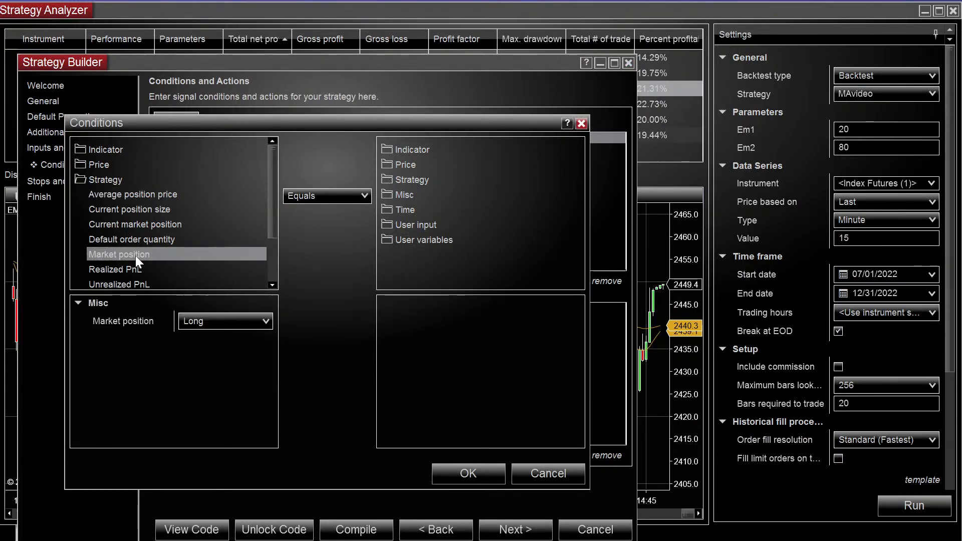
click(210, 321)
click(220, 365)
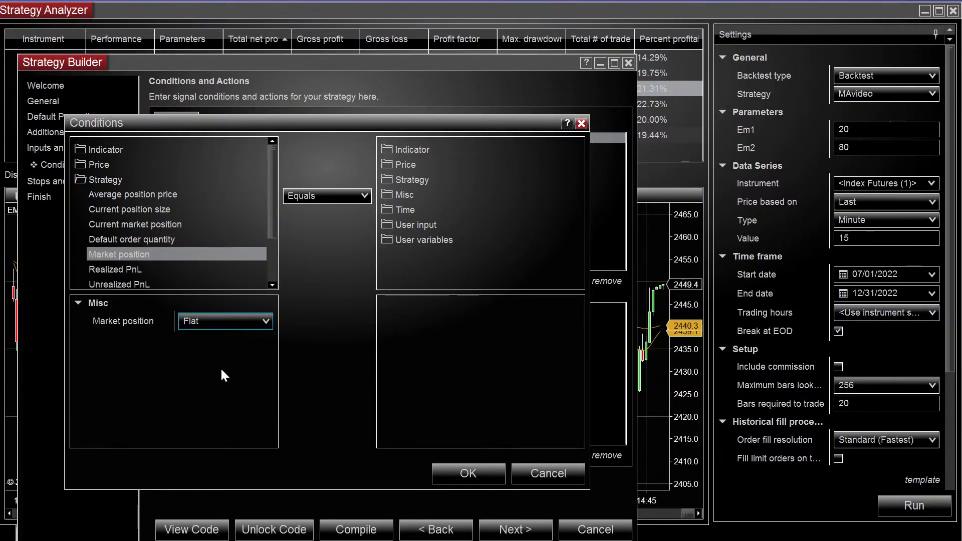
click(131, 224)
click(417, 180)
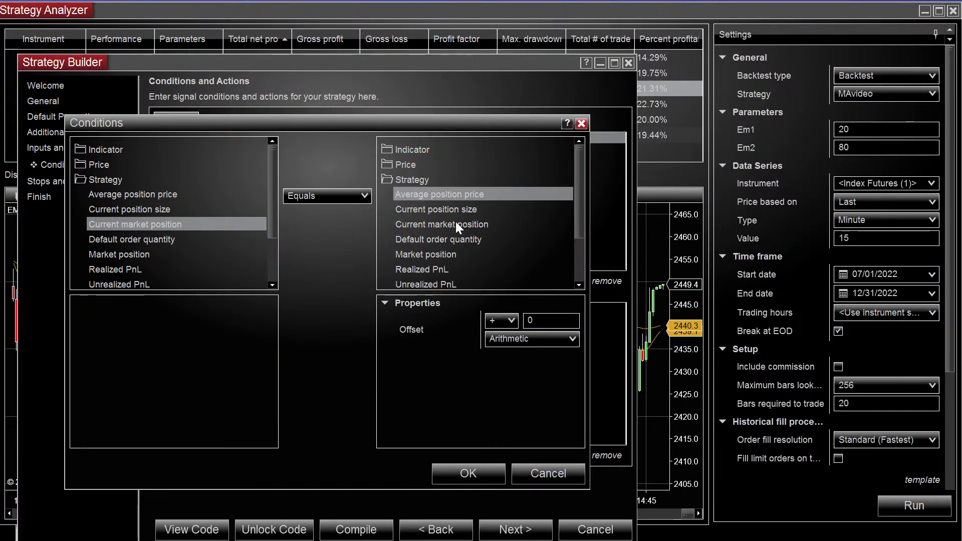
click(426, 254)
click(509, 323)
click(503, 369)
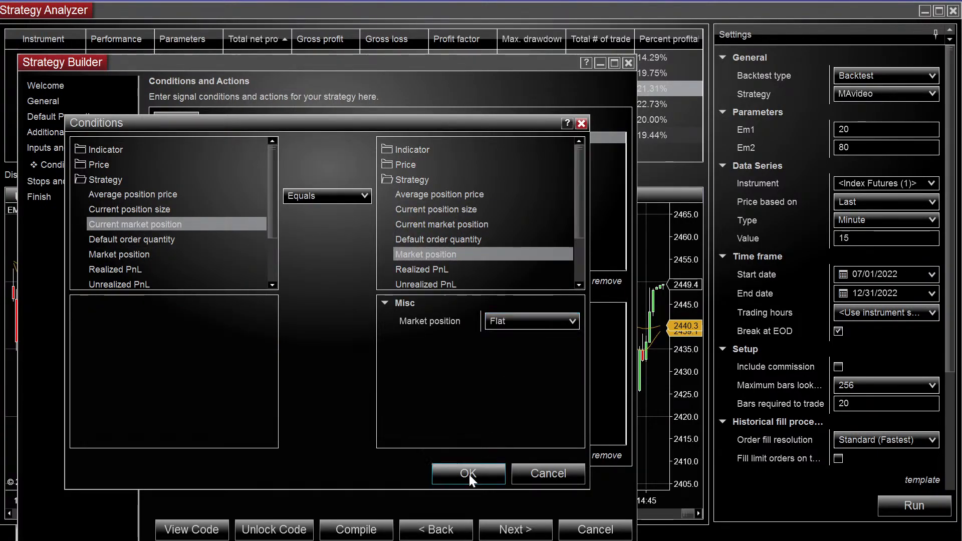
click(469, 474)
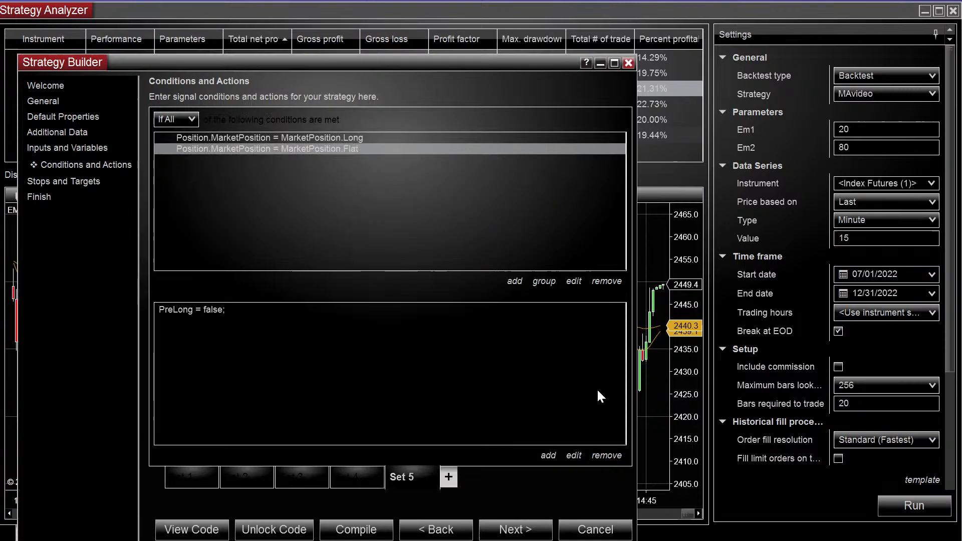
Step: Review the EMA cross and PreLong action in Set 1 against the PreLong and RSI conditions and long entry in Set 4
click(186, 473)
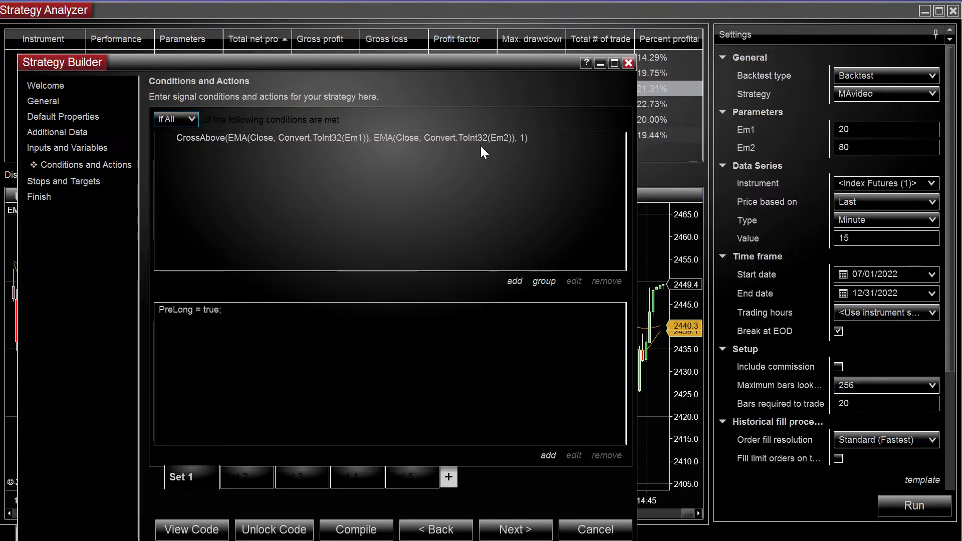
click(177, 308)
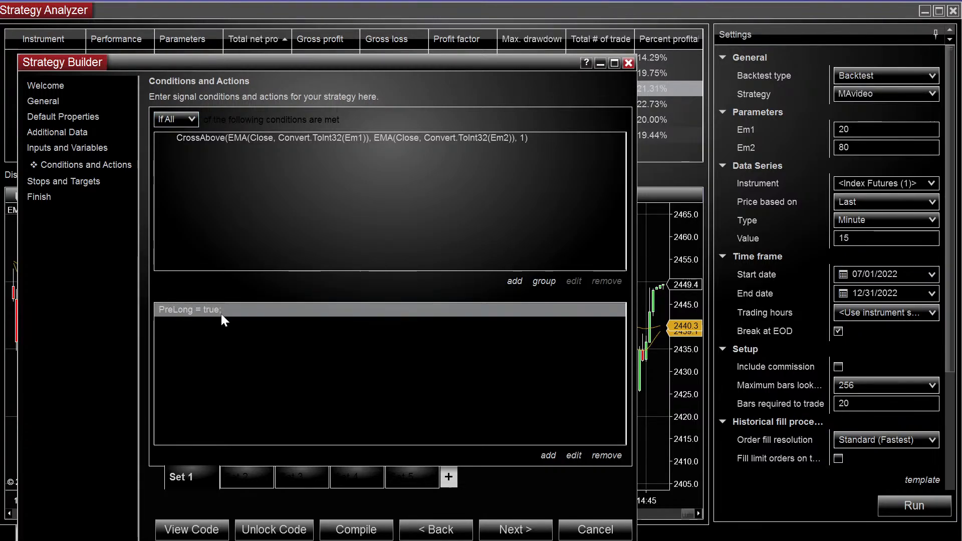
click(351, 478)
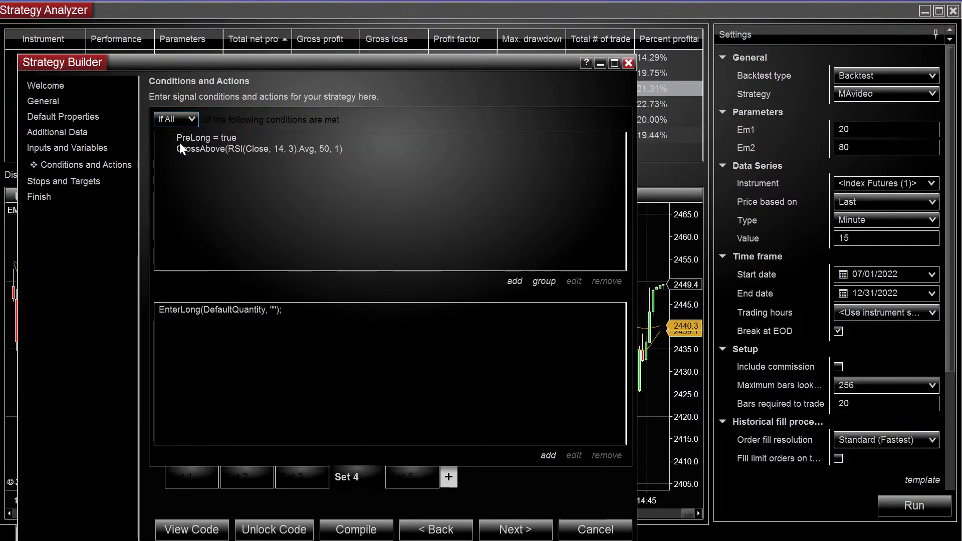
click(204, 138)
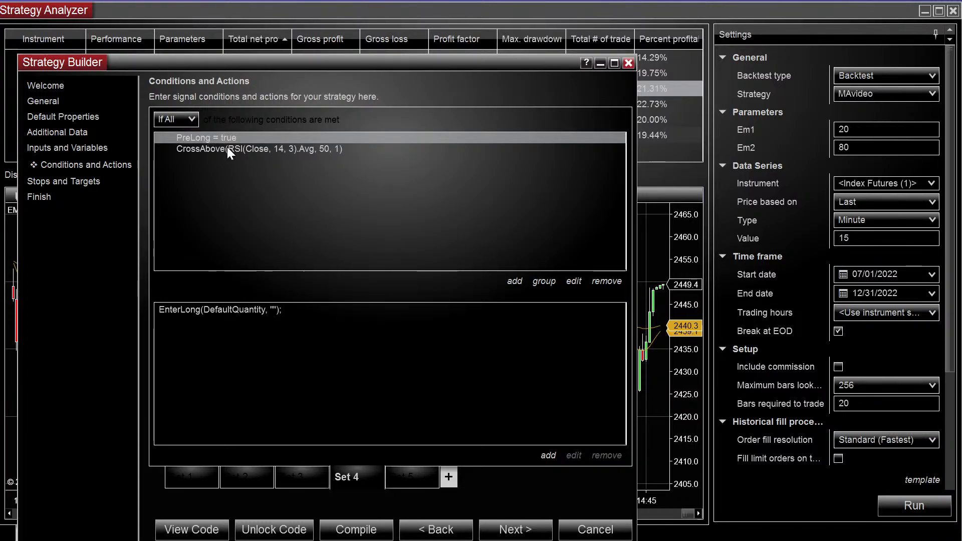
click(221, 148)
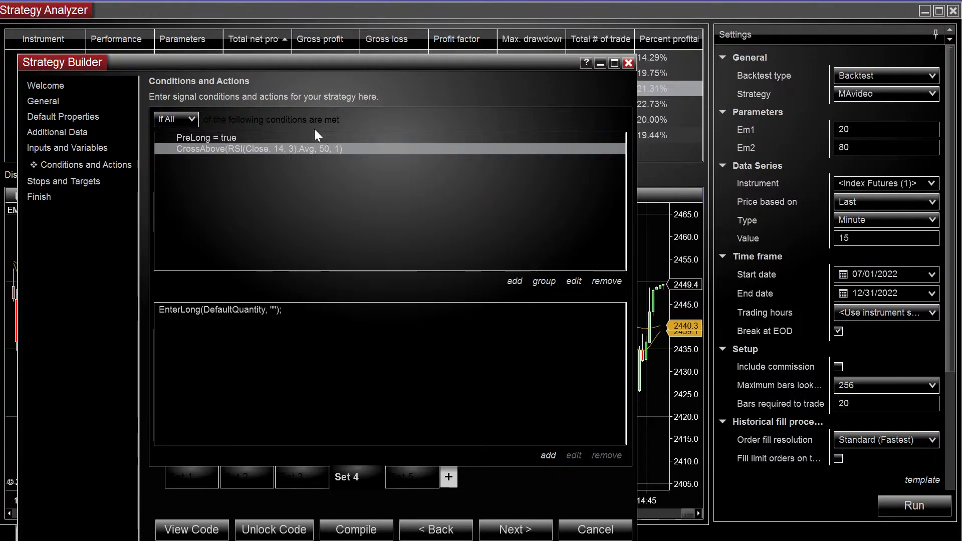
click(195, 308)
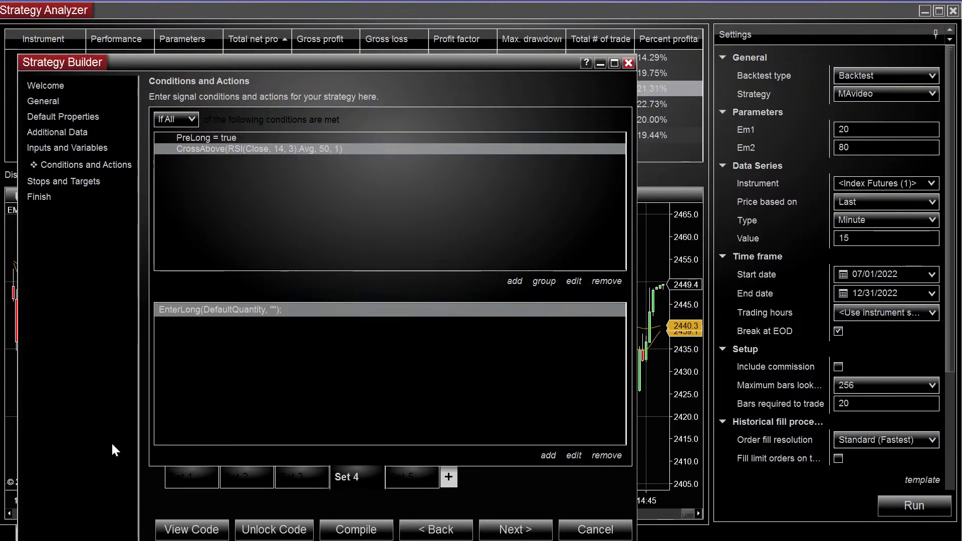
click(189, 473)
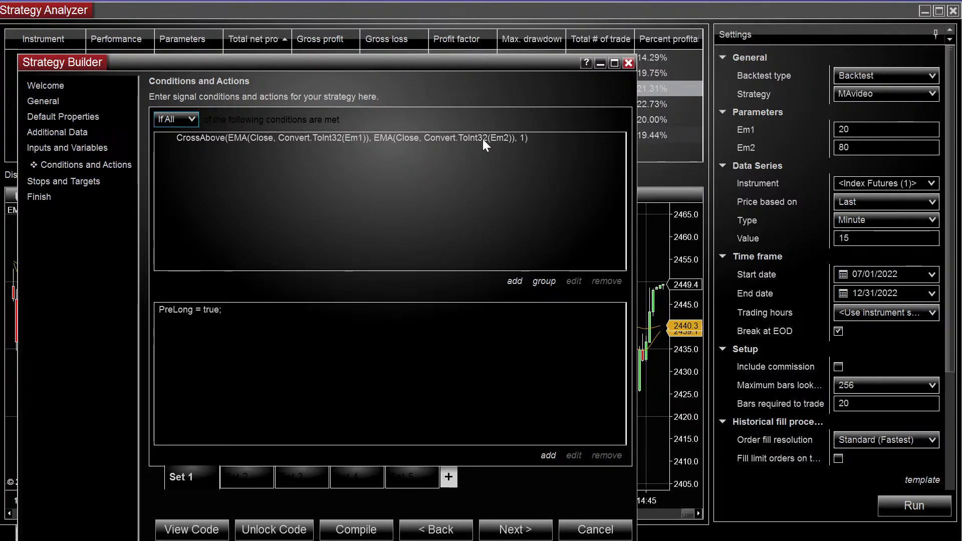
Step: Create Set 6 and copy Set 1's EMA cross-above condition into it
click(413, 476)
click(449, 477)
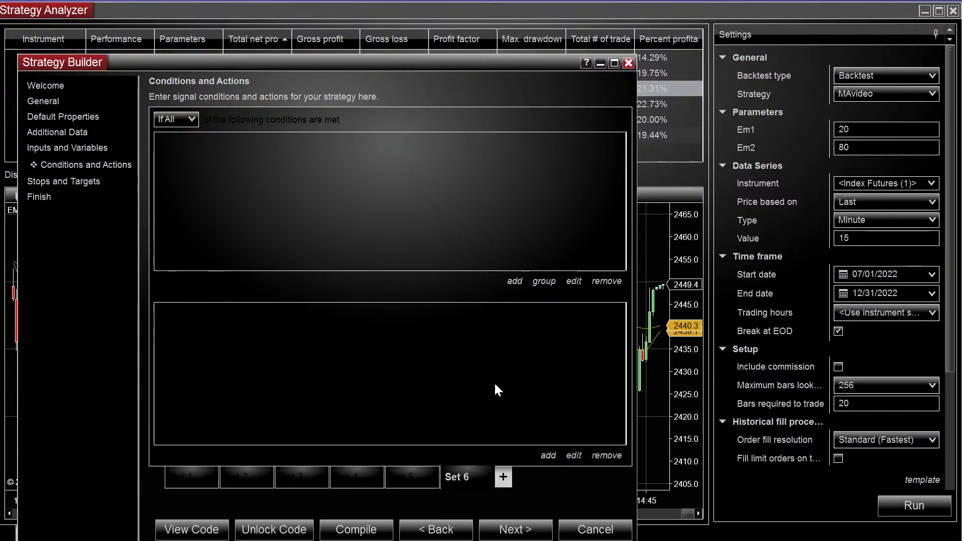
click(170, 477)
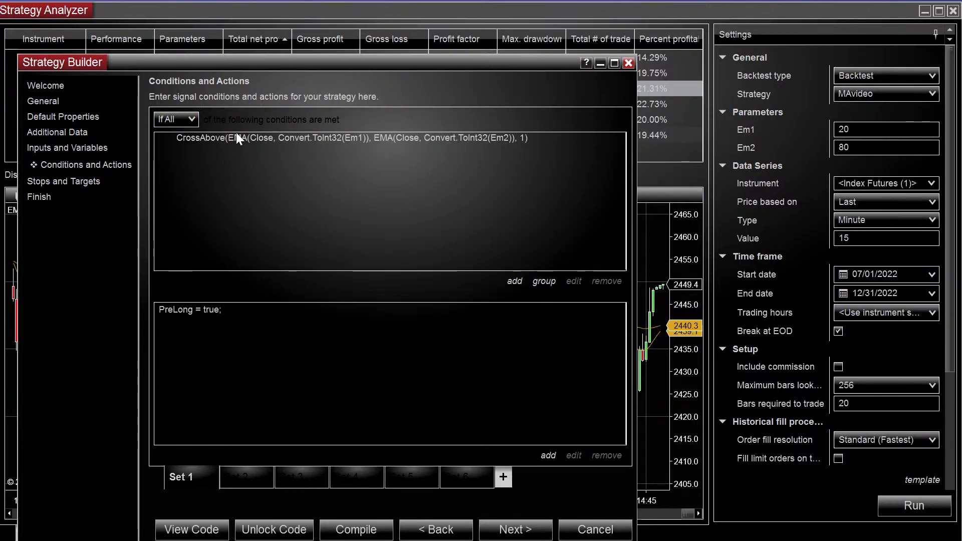
click(235, 133)
right_click(240, 141)
click(277, 151)
click(466, 477)
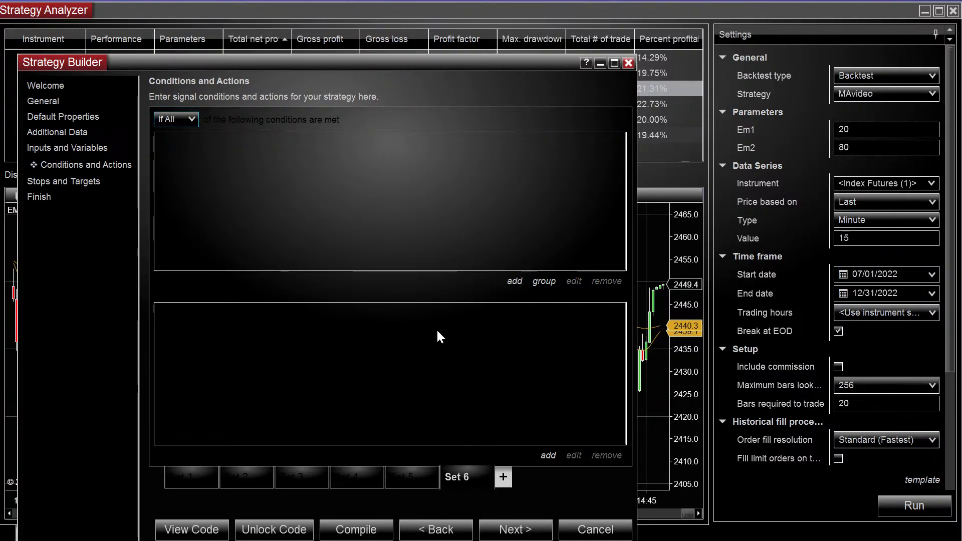
right_click(273, 181)
click(303, 212)
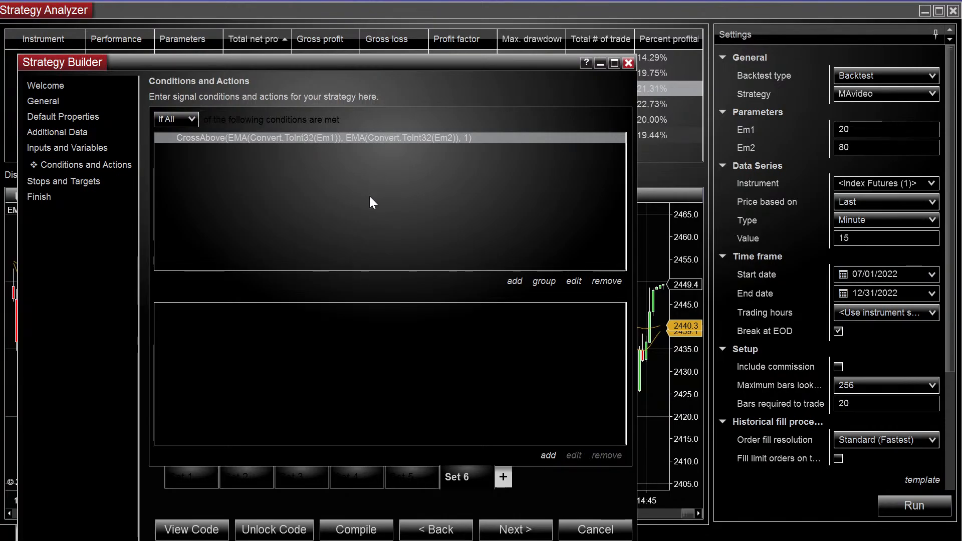
Step: Change the copied EMA condition in Set 6 to Cross below, with Em1 crossing Em2
double_click(304, 138)
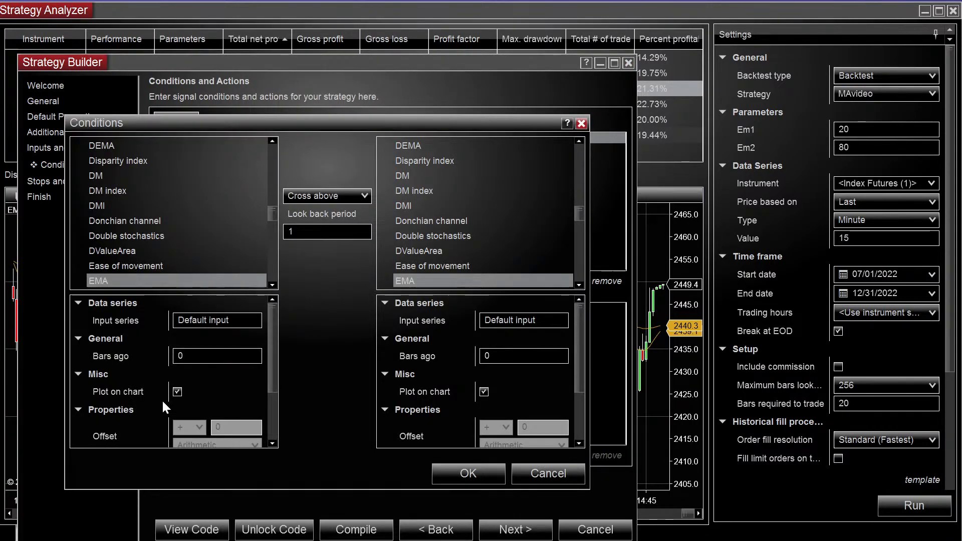
scroll(483, 357, down, 4)
scroll(263, 388, down, 4)
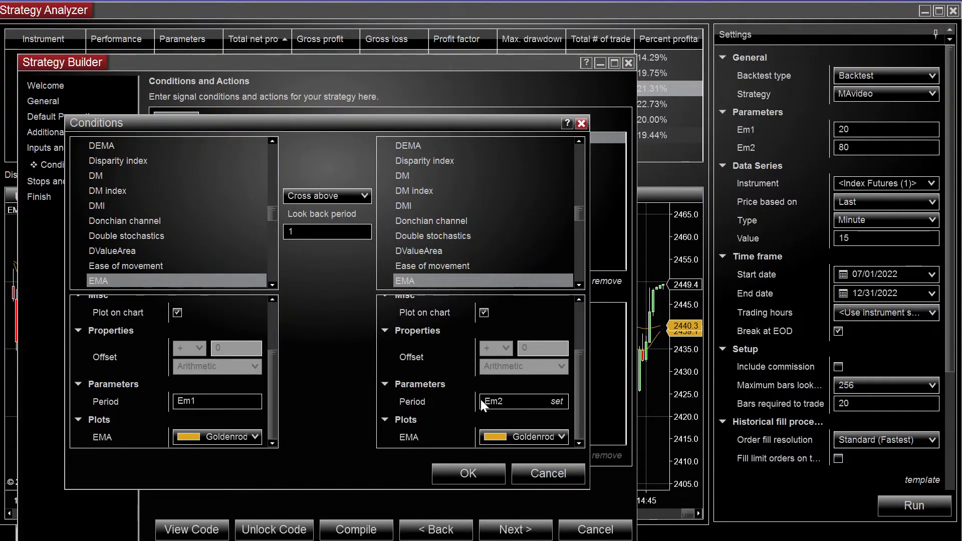
click(302, 195)
click(317, 221)
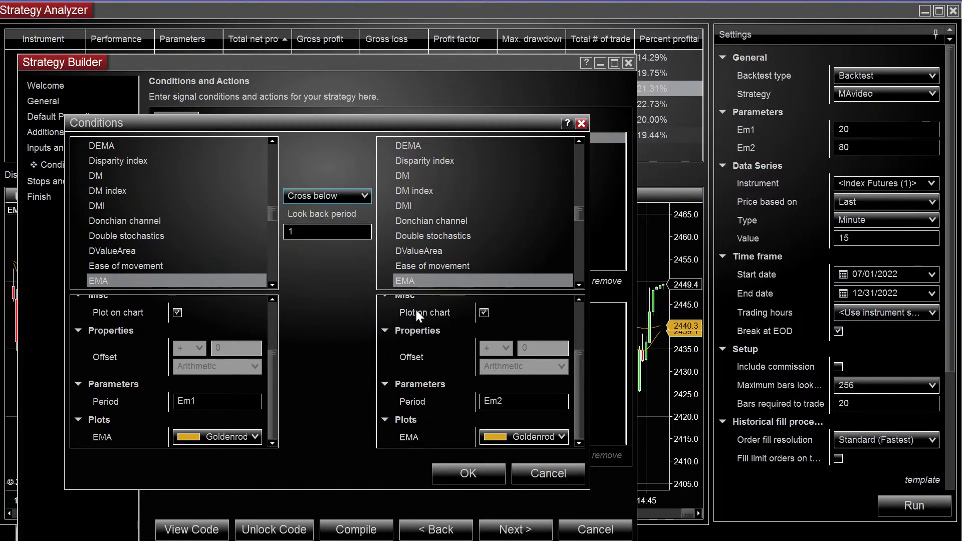
click(481, 472)
Step: Add a Set PreLong action to Set 6 that sets the variable to false
click(548, 455)
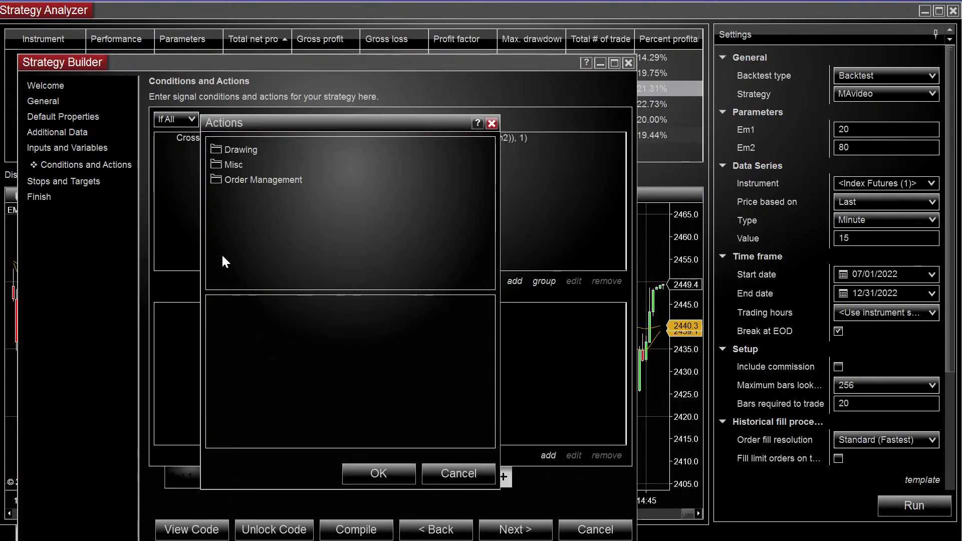
double_click(235, 168)
scroll(261, 230, down, 1)
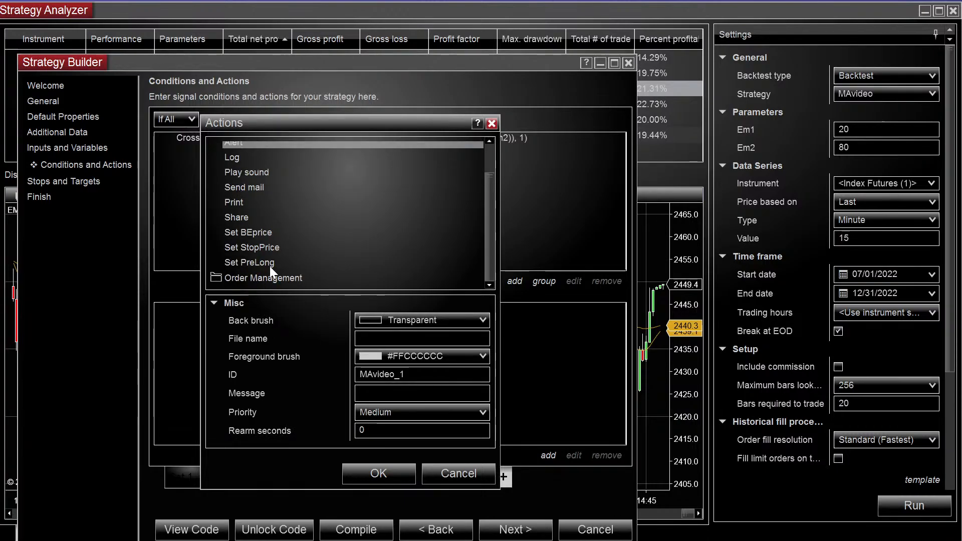
click(249, 261)
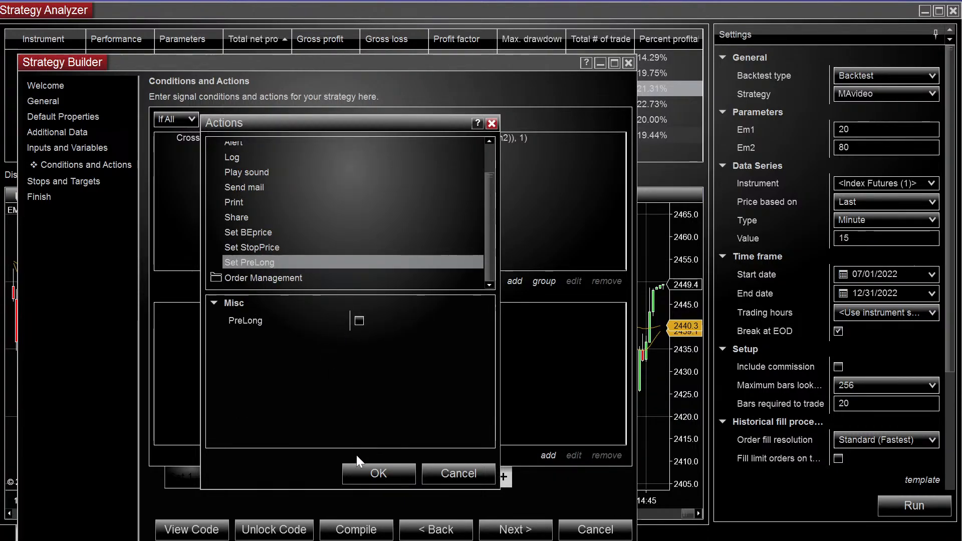
click(371, 473)
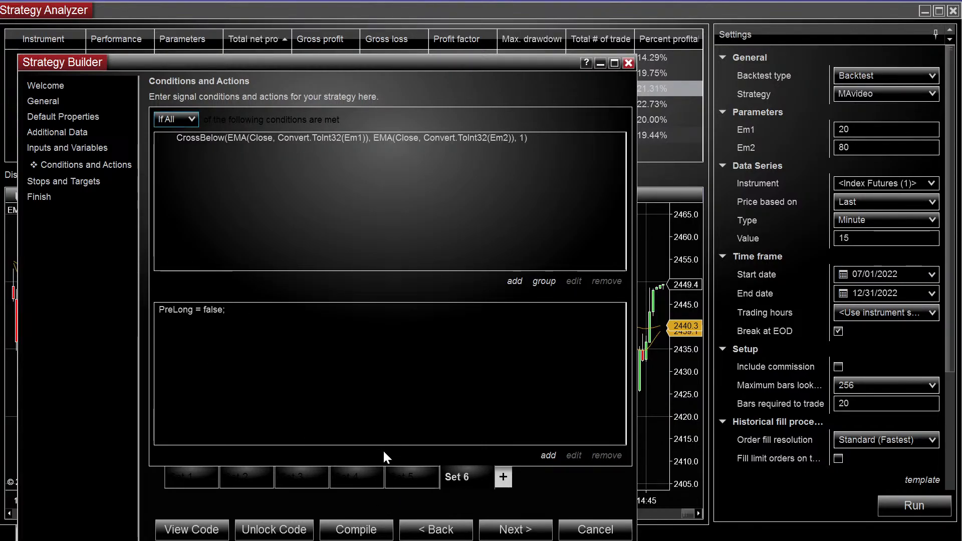
Step: Review the PreLong action in Set 1, the entry conditions and action in Set 4, and the PreLong reset in Set 5
click(183, 477)
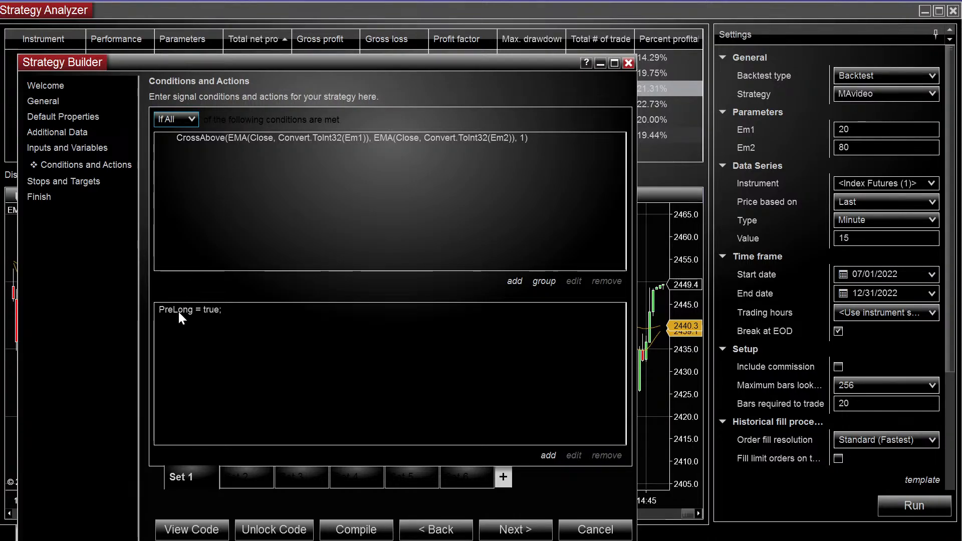
click(204, 309)
click(365, 471)
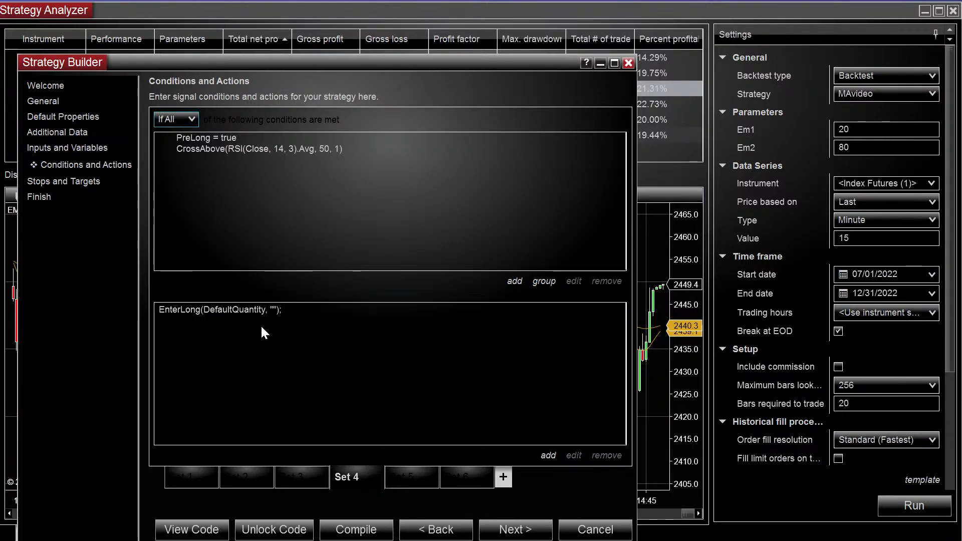
click(201, 138)
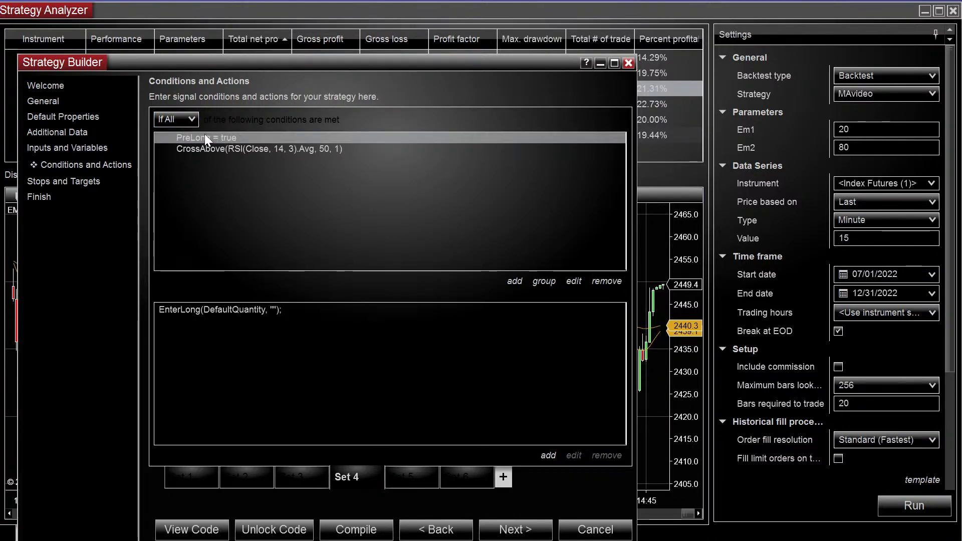
click(269, 148)
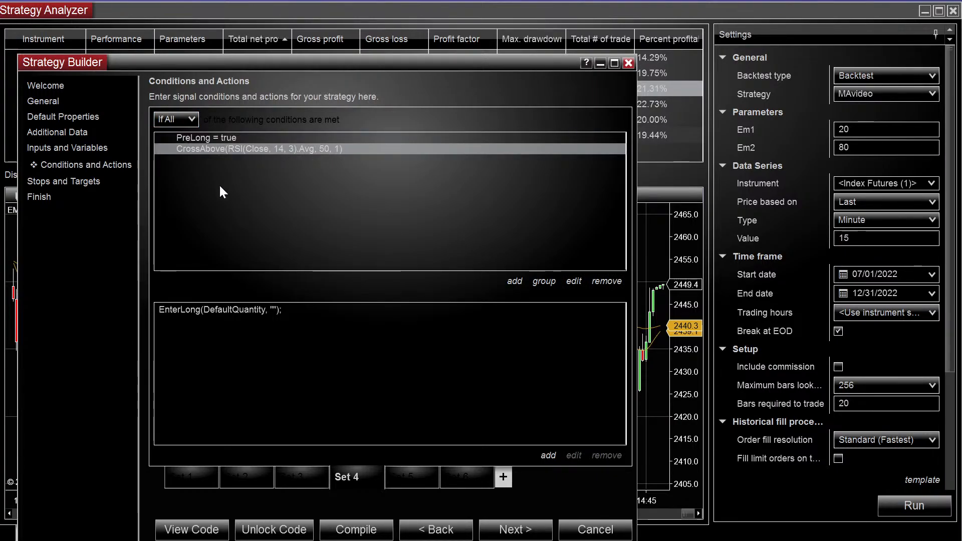
click(190, 309)
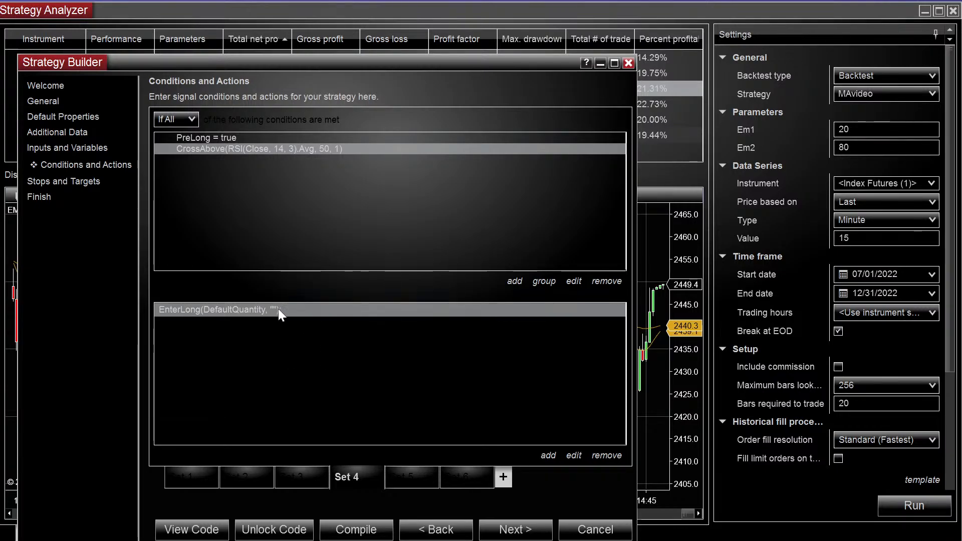
click(408, 475)
click(320, 141)
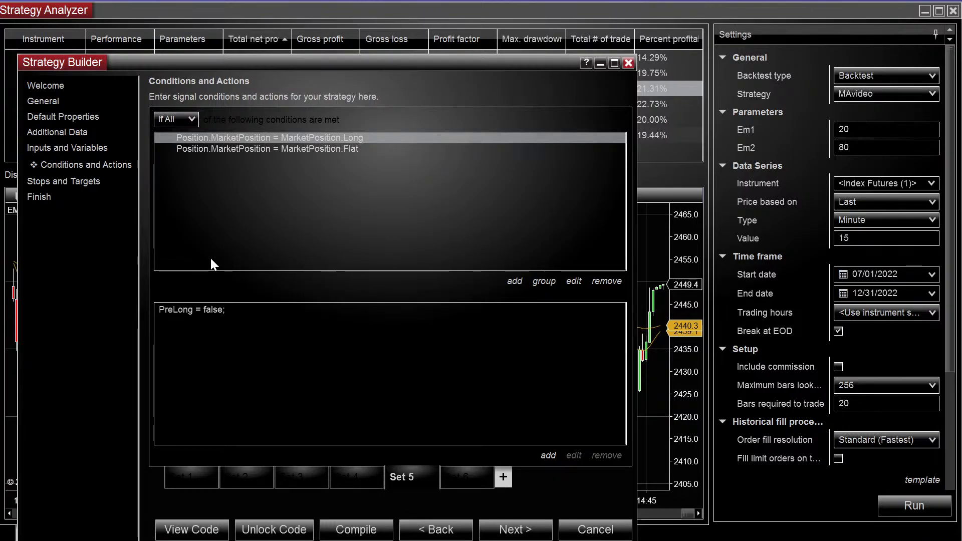
click(182, 314)
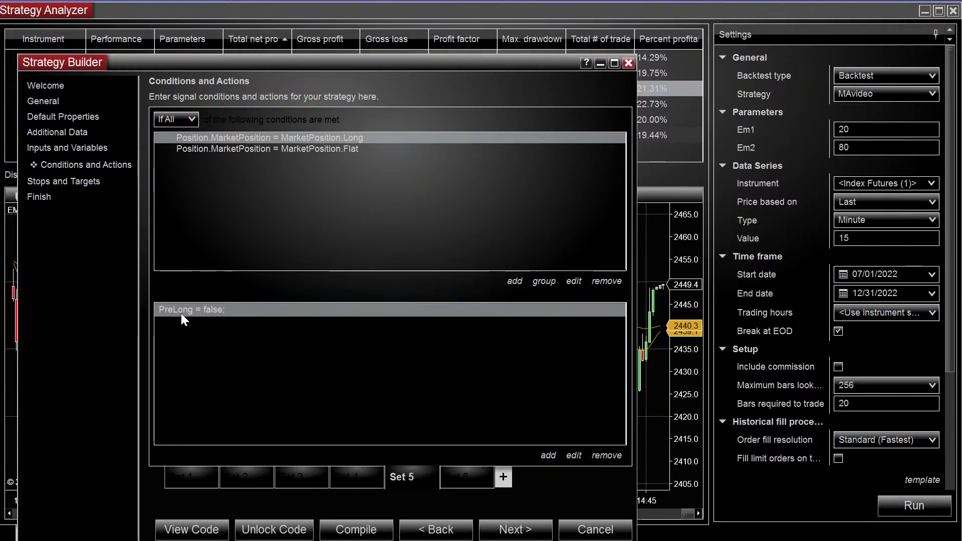
Step: Compare the PreLong trigger in Set 1 and entry logic in Set 4 with the cross-below reset in Set 6
click(196, 471)
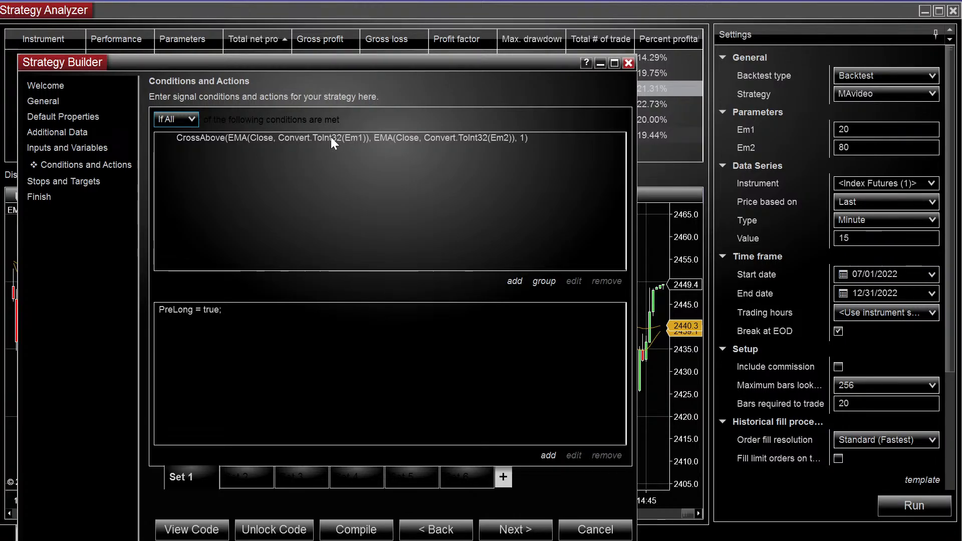
click(187, 309)
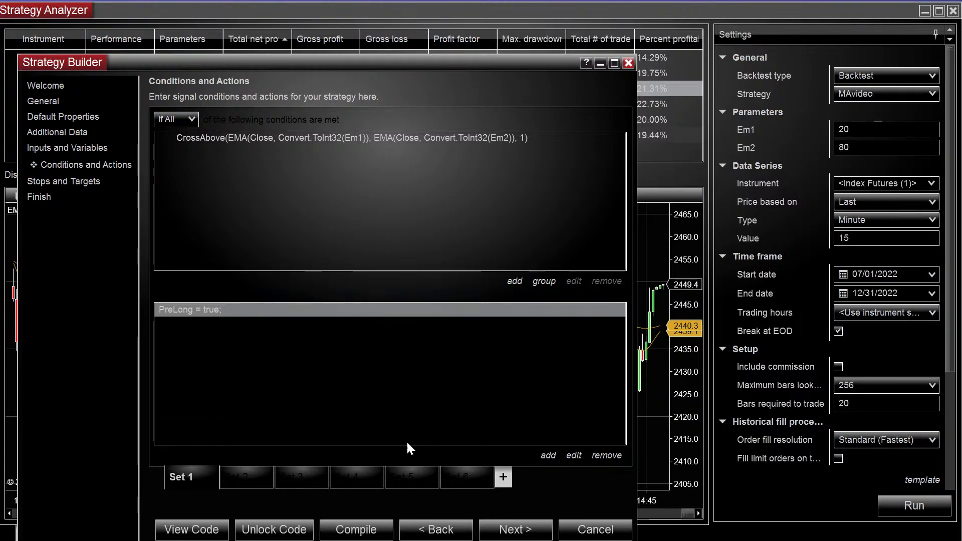
click(409, 476)
click(465, 476)
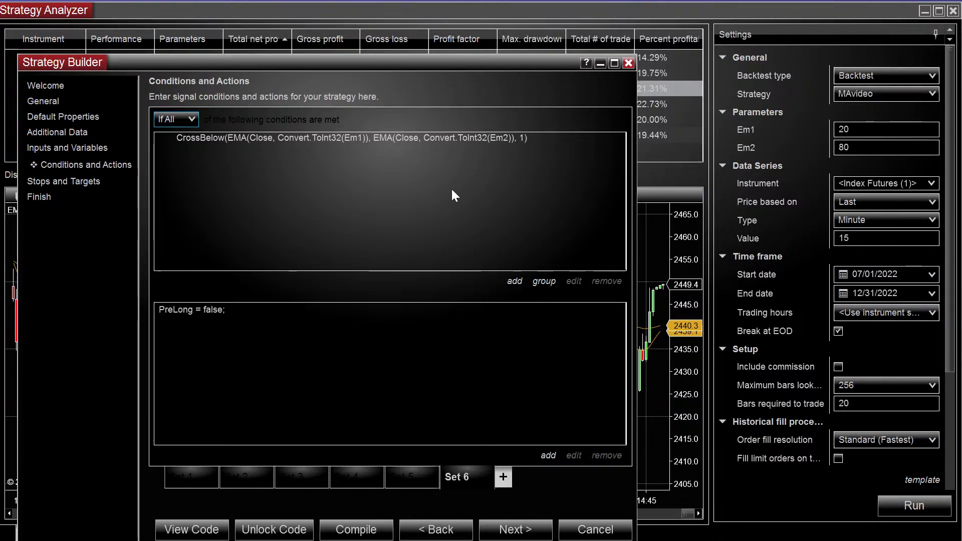
click(212, 138)
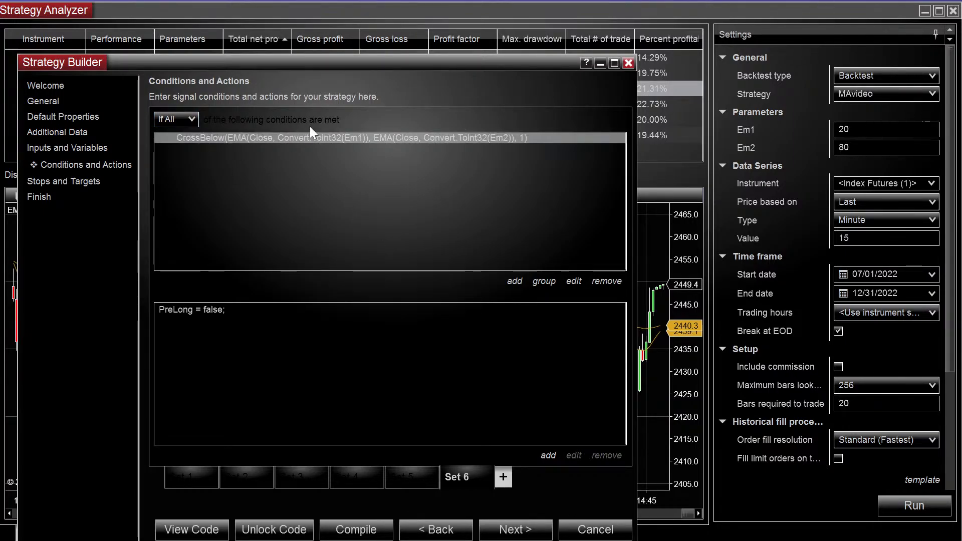
click(185, 477)
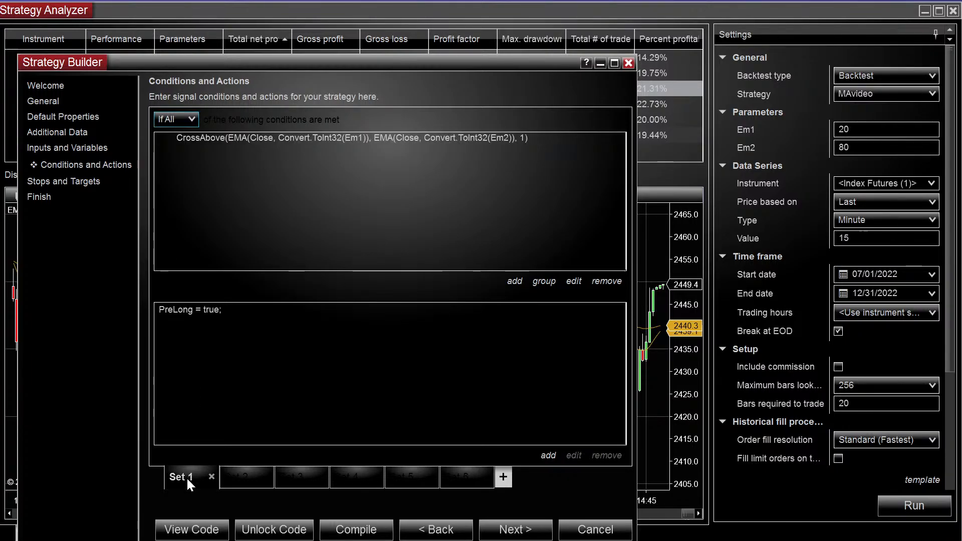
click(197, 310)
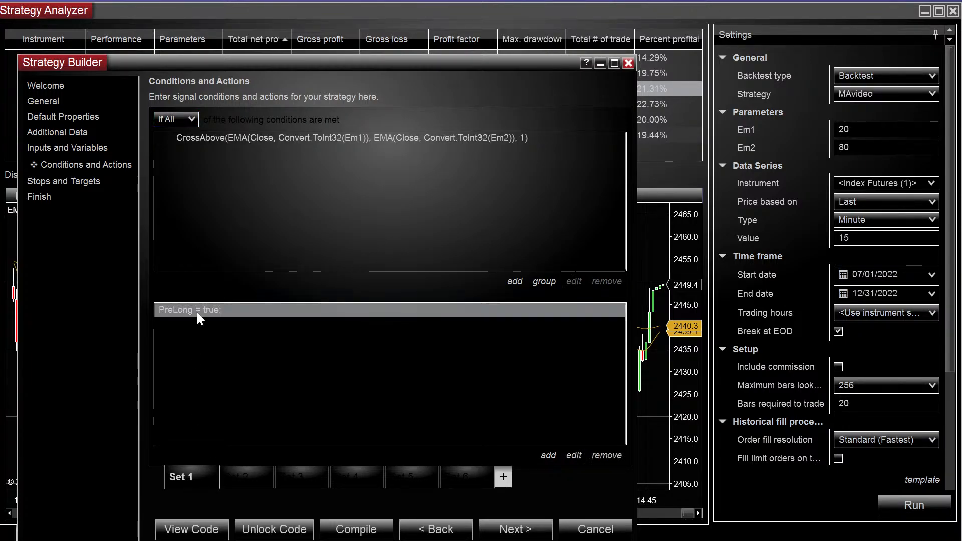
click(356, 478)
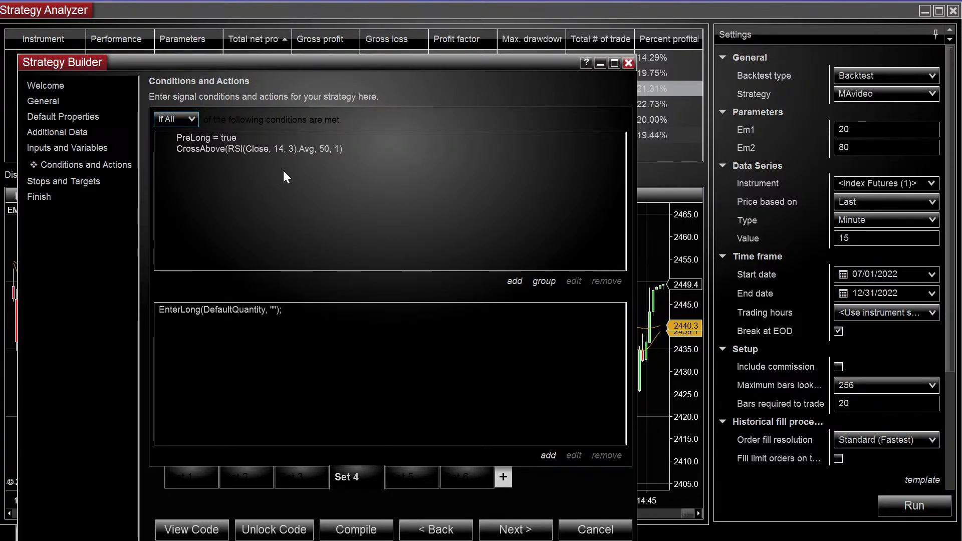
click(461, 475)
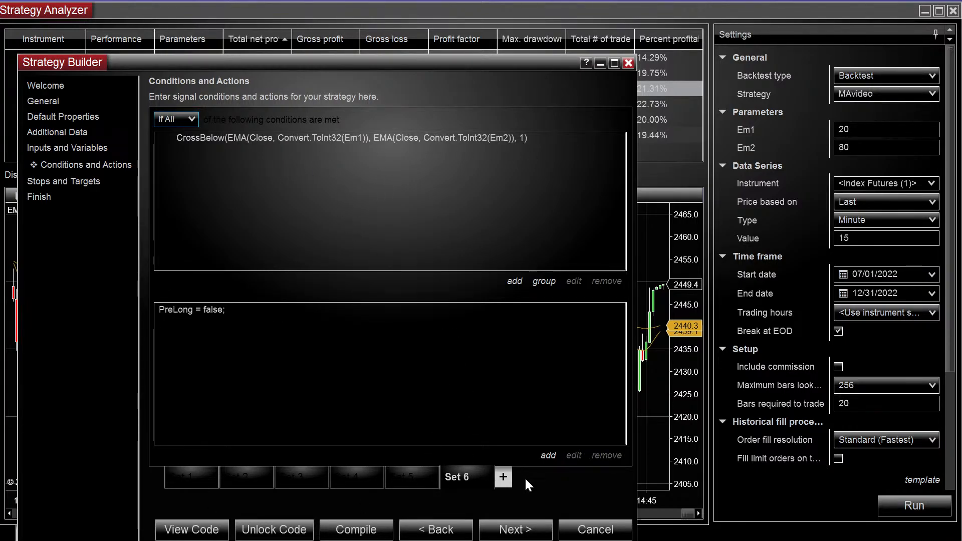
drag(287, 63, 297, 53)
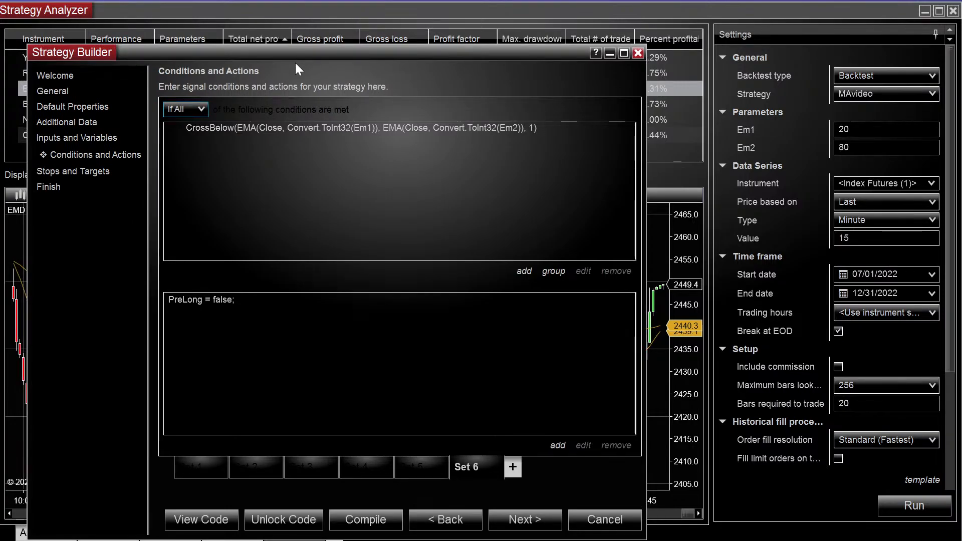
mouse_move(302, 55)
mouse_down()
mouse_move(297, 34)
mouse_move(275, 40)
mouse_move(305, 42)
mouse_move(294, 41)
mouse_up()
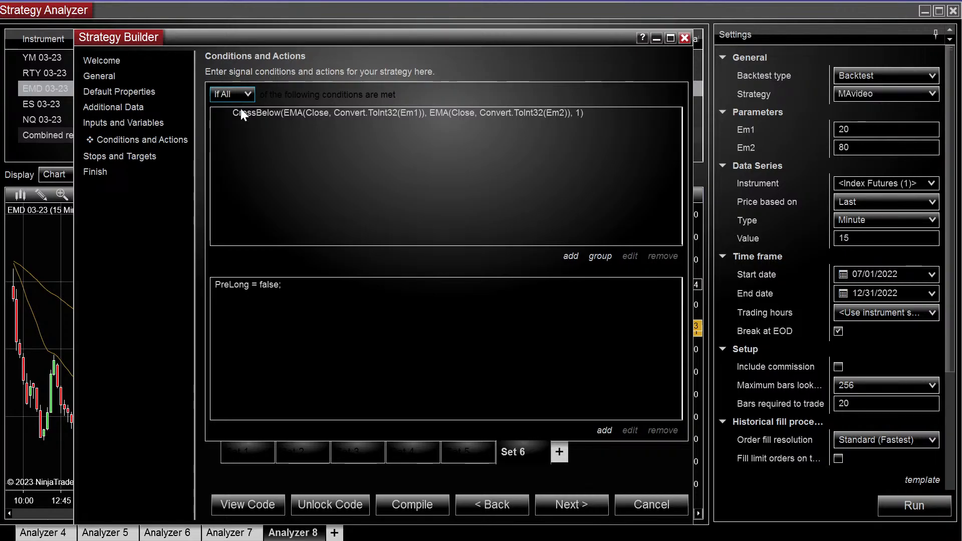
drag(346, 41, 338, 43)
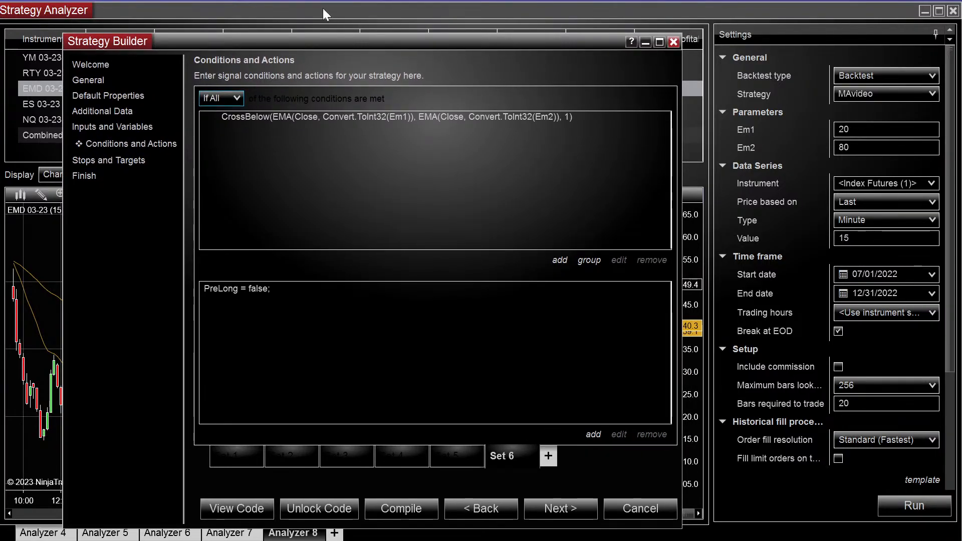